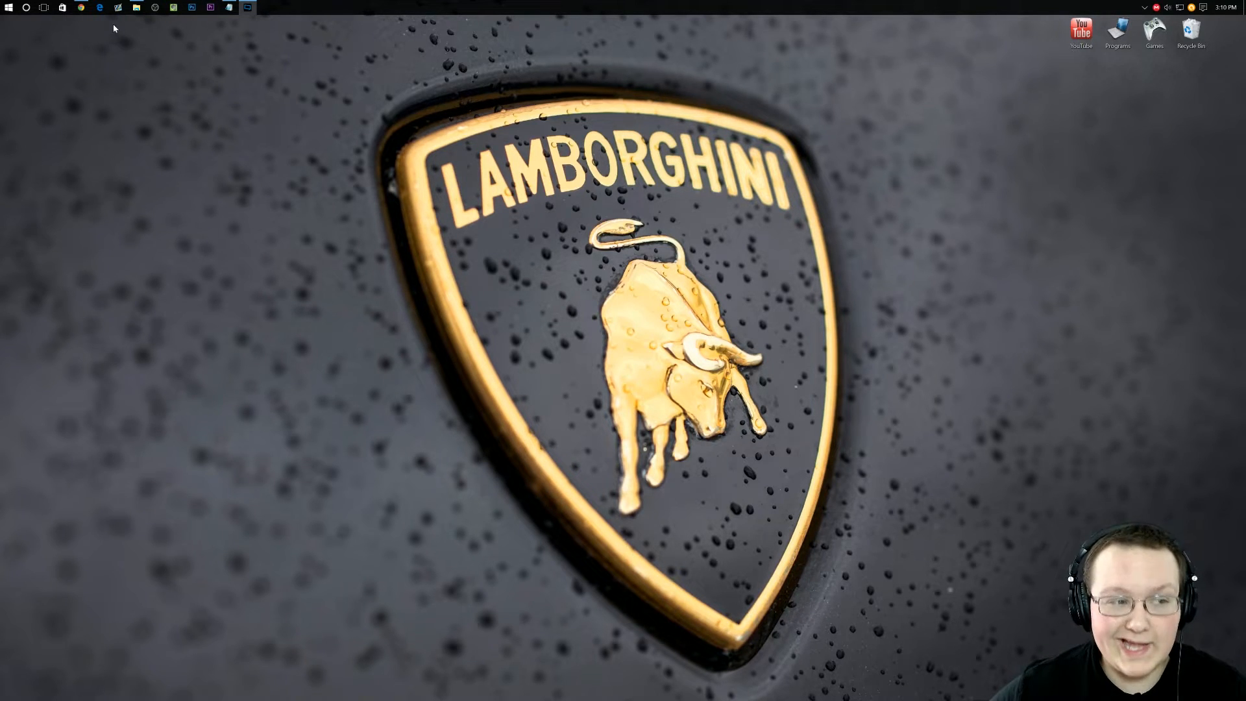
- Start the Pet Bat 1.8 download from the Downloads table in Chrome
left_click(83, 9)
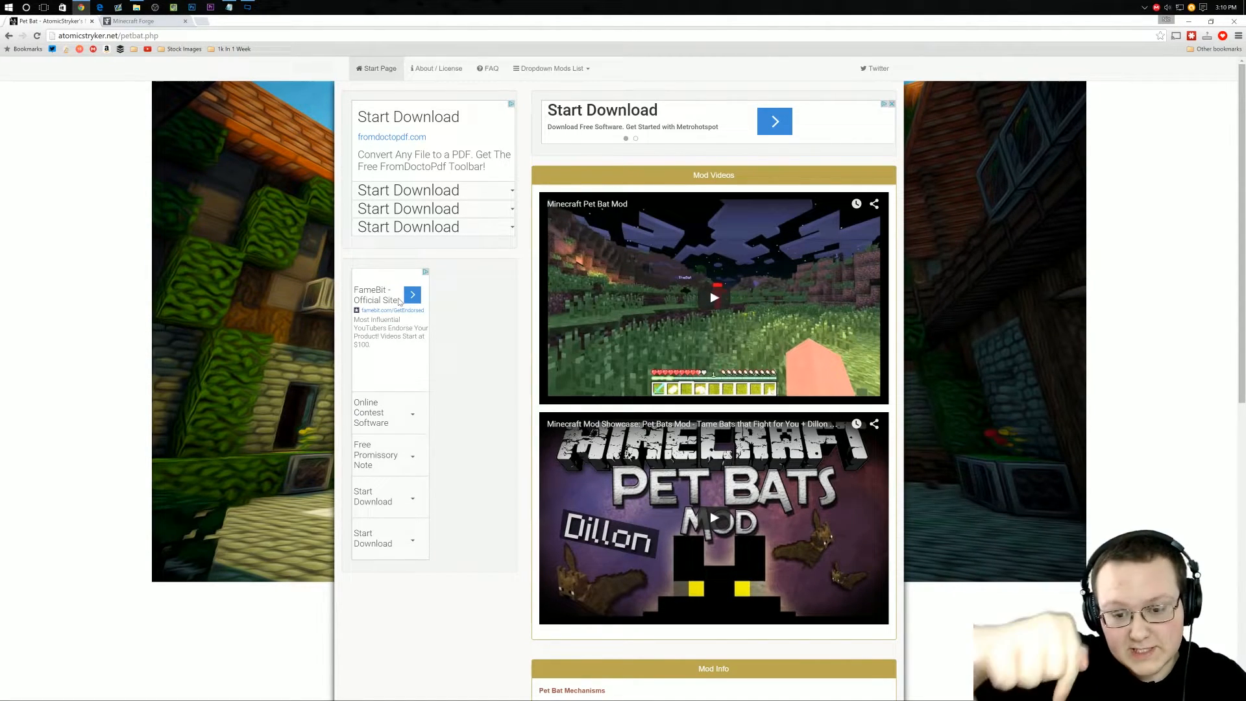
scroll(570, 308, "down", 3)
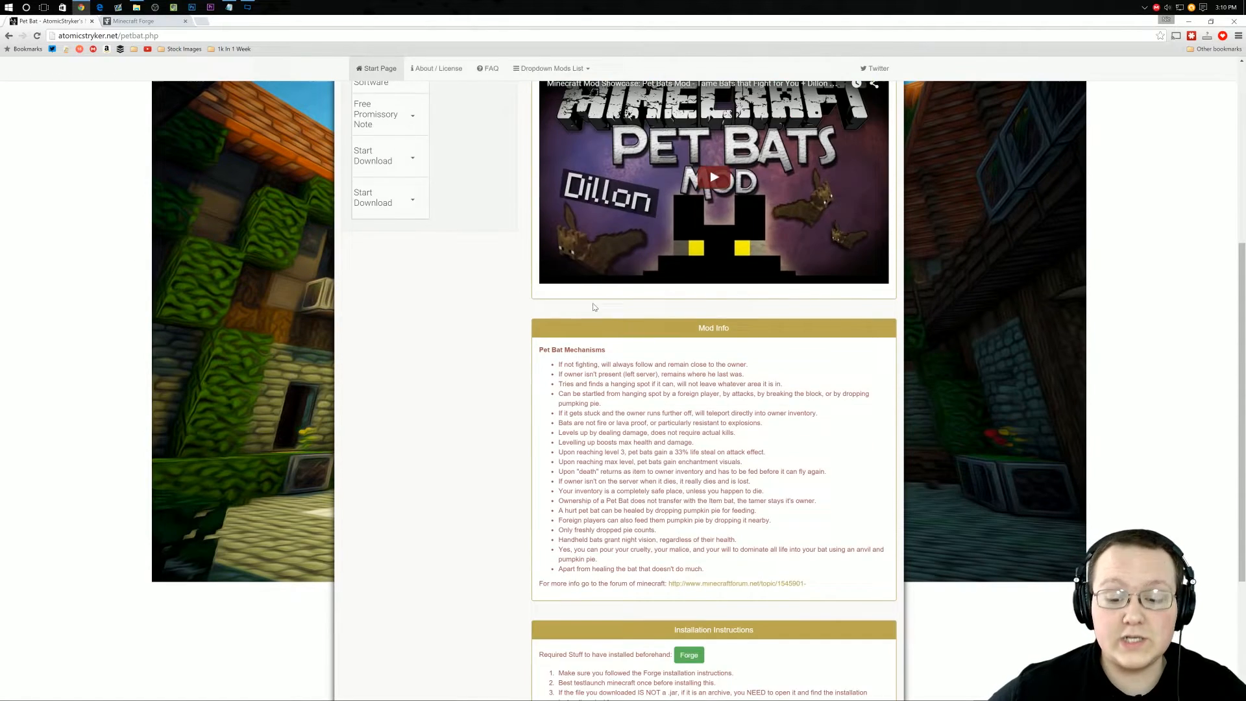
scroll(569, 308, "down", 2)
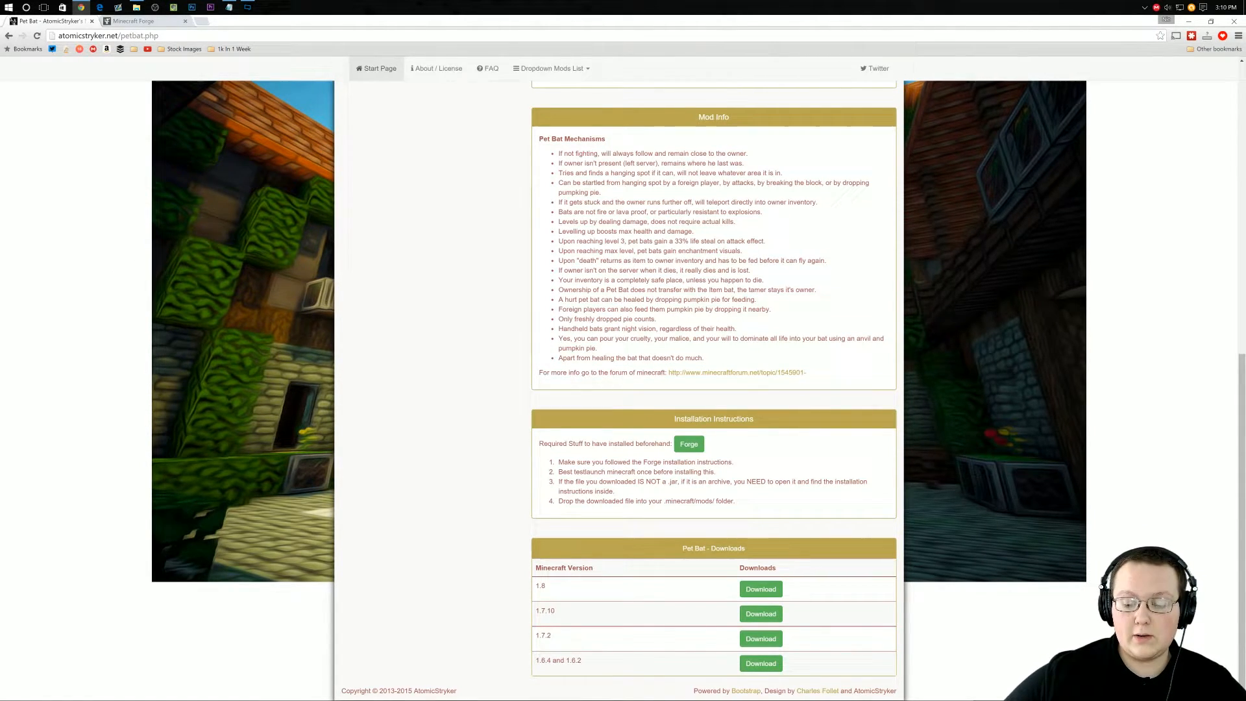
left_click(749, 589)
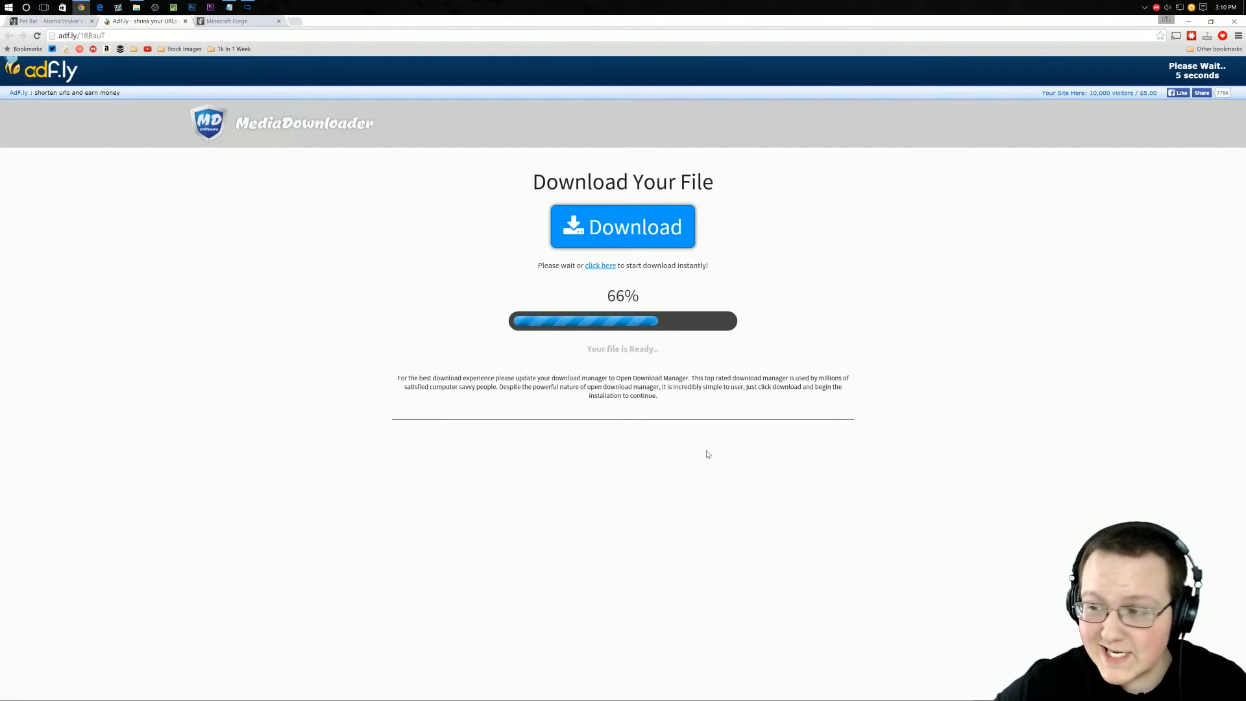
- Skip the adf.ly ad, keep PetBat-1.8.jar despite the warning, and go to the Forge page
right_click(611, 72)
left_click(553, 98)
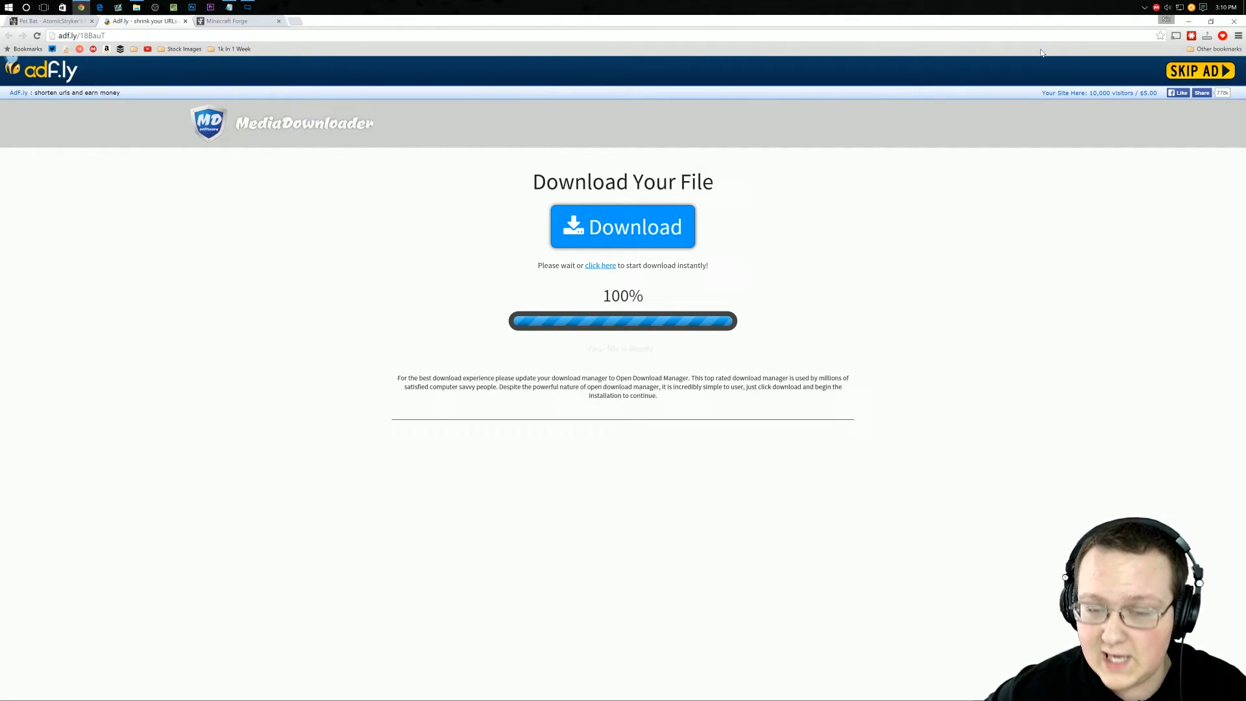
left_click(1173, 78)
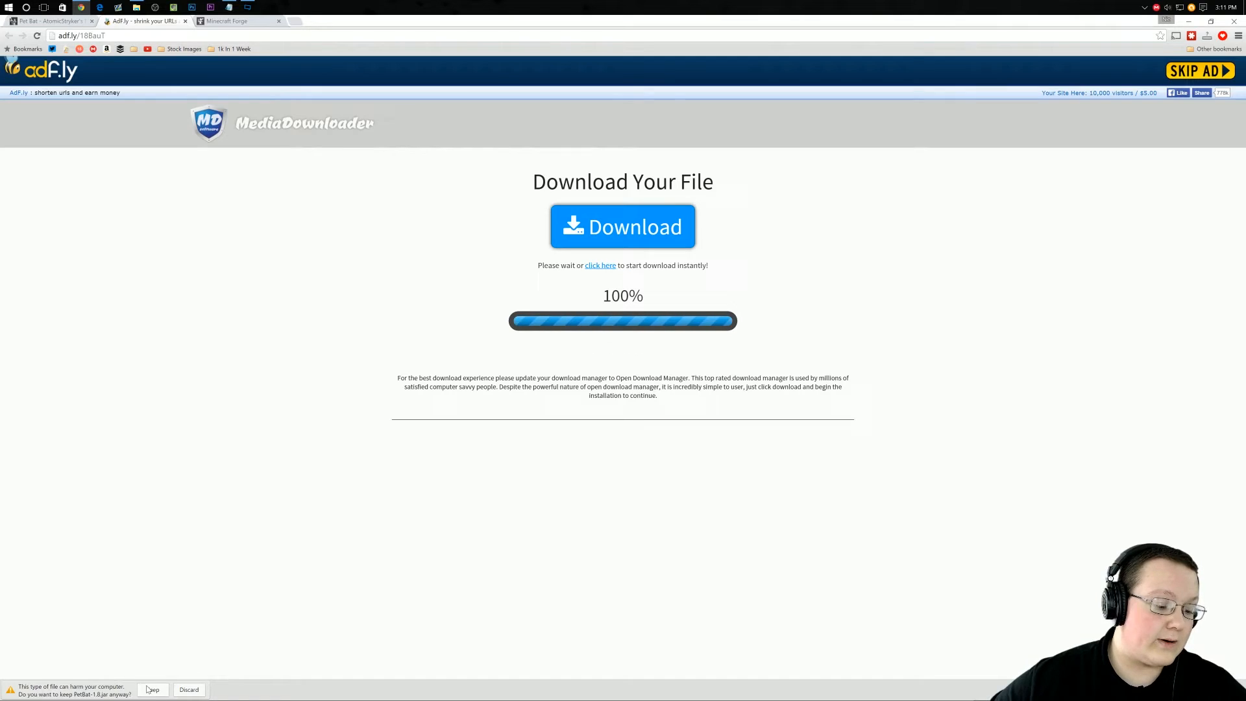
left_click(152, 690)
left_click(233, 25)
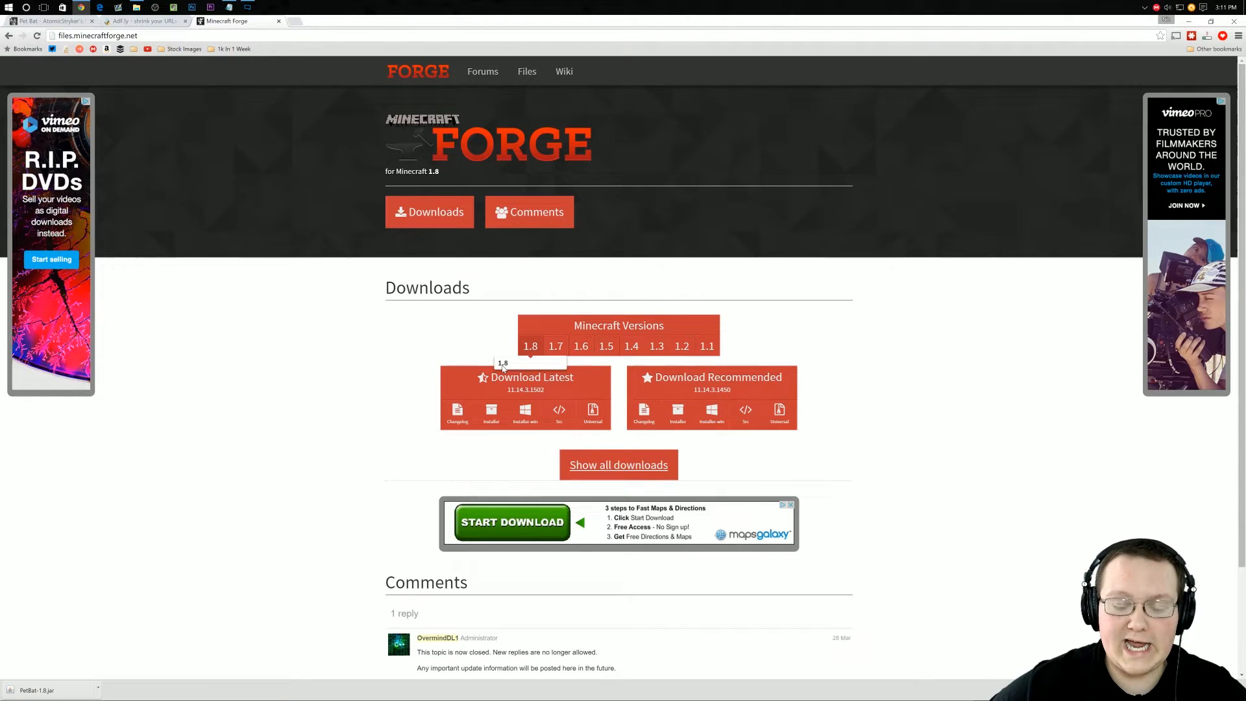
- Download and keep the recommended Forge 1.8 installer, then minimize Chrome to the desktop
left_click(672, 417)
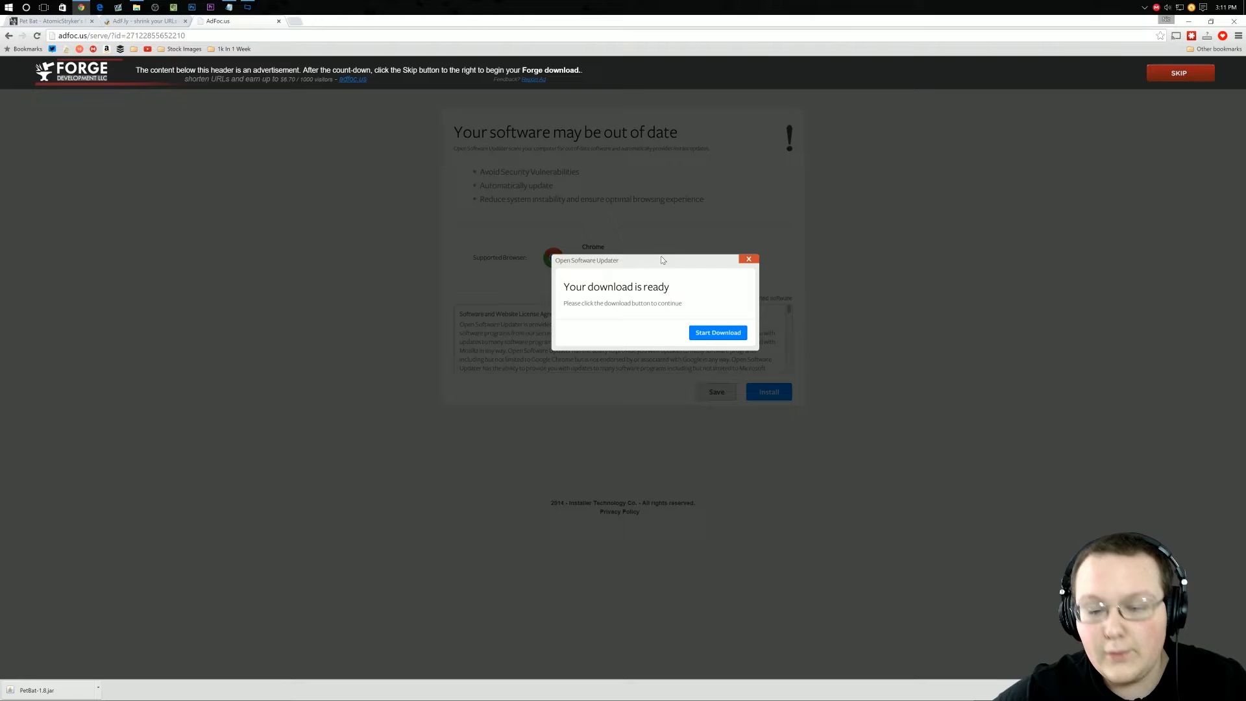
left_click(1169, 77)
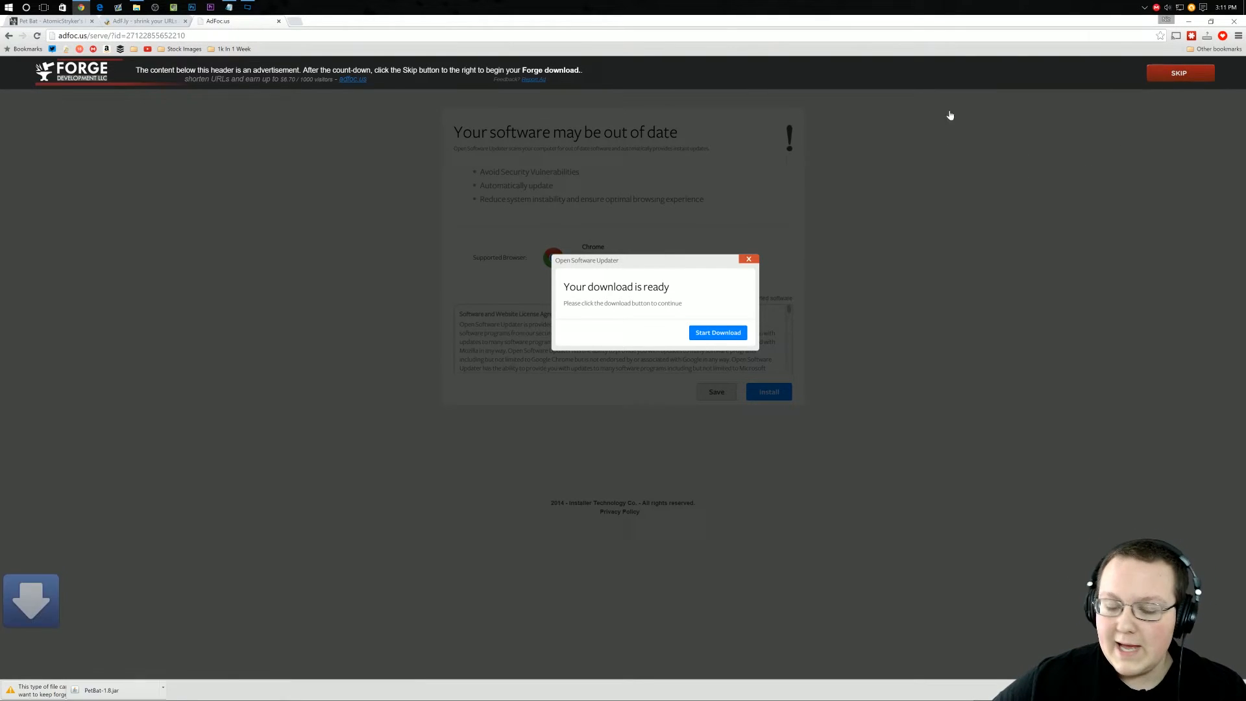
left_click(179, 690)
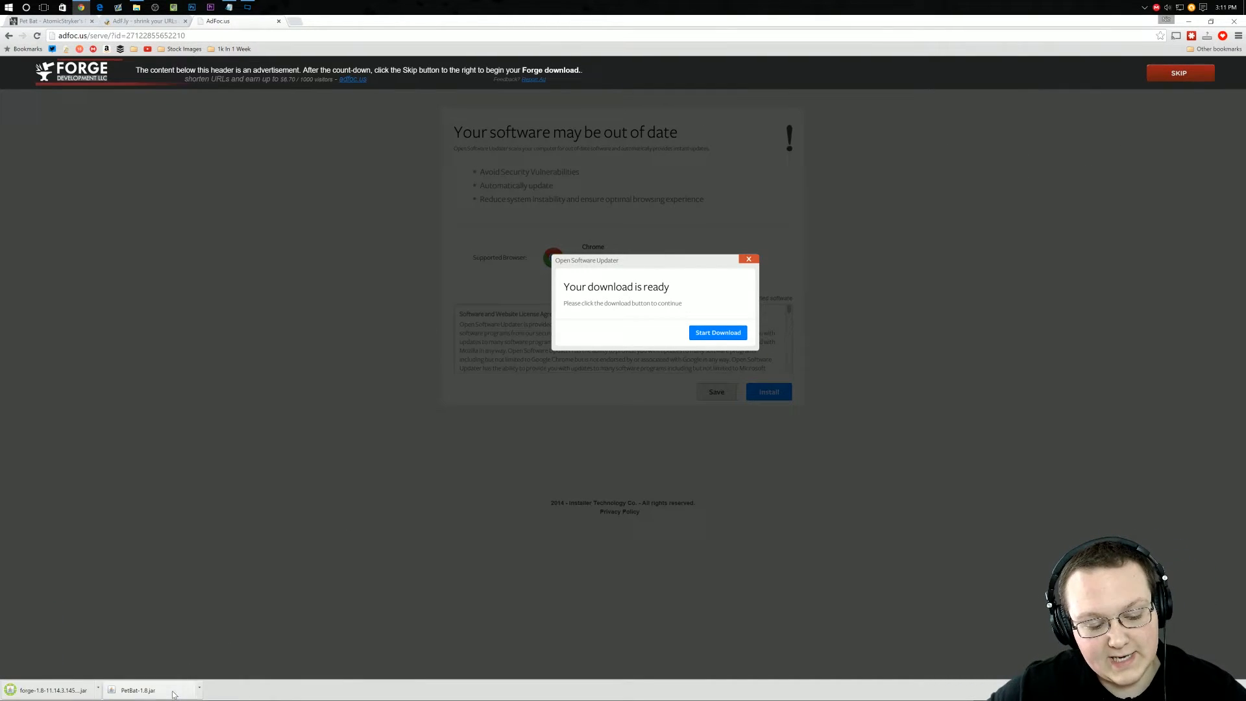
left_click(1190, 22)
- Move the two downloaded jar files into place on the desktop
mouse_move(264, 162)
left_mouse_down()
mouse_move(9, 8)
mouse_move(128, 99)
mouse_move(697, 125)
left_mouse_up()
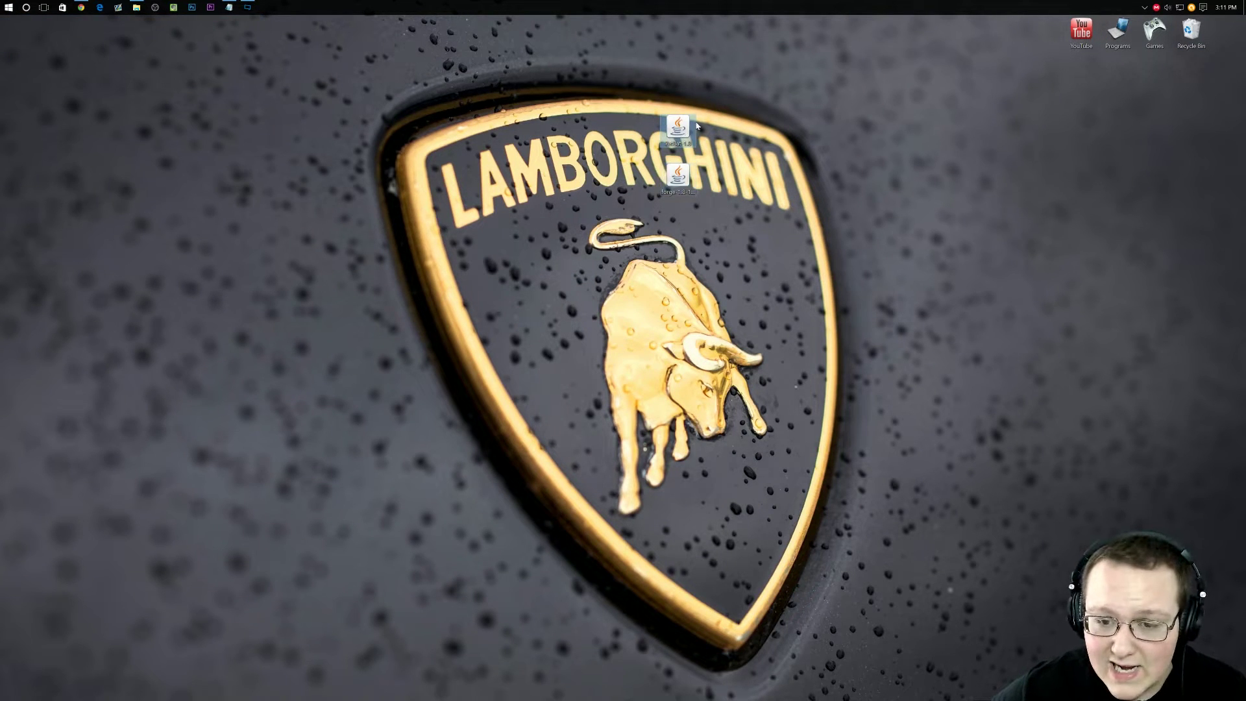
left_click(693, 199)
left_click(428, 169)
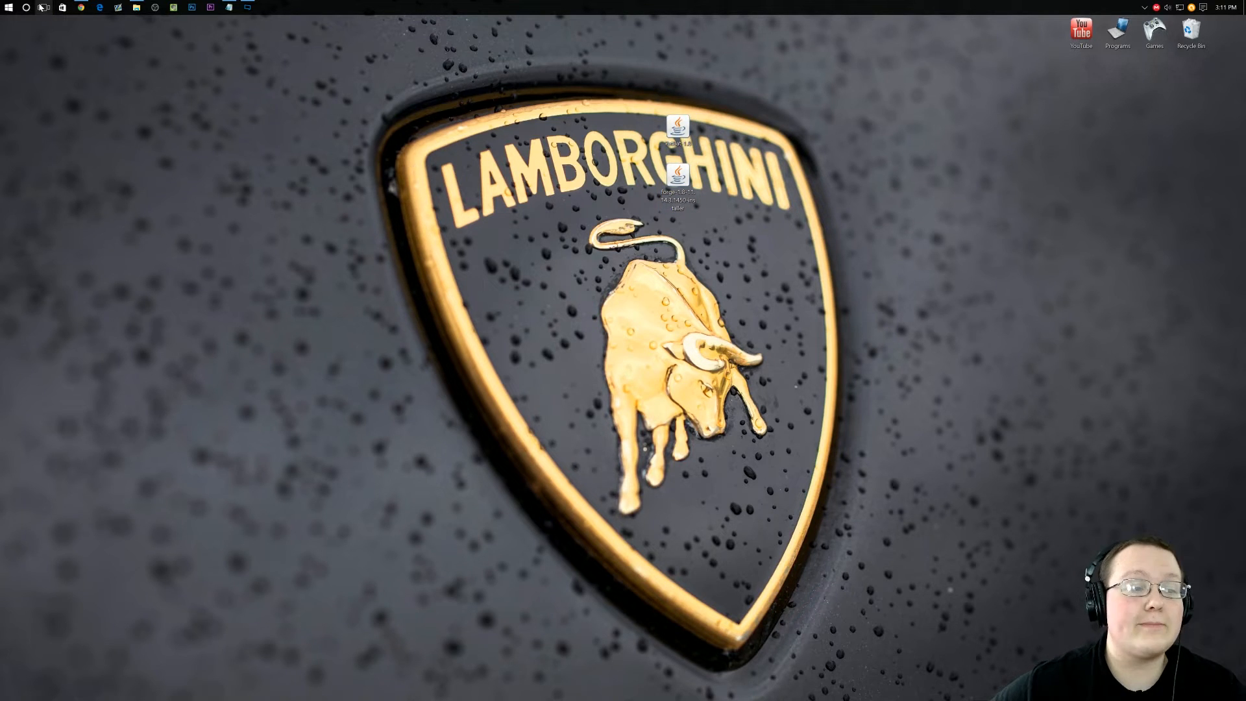
- Check in File Explorer that the Downloads folder is empty, then close it
left_click(16, 7)
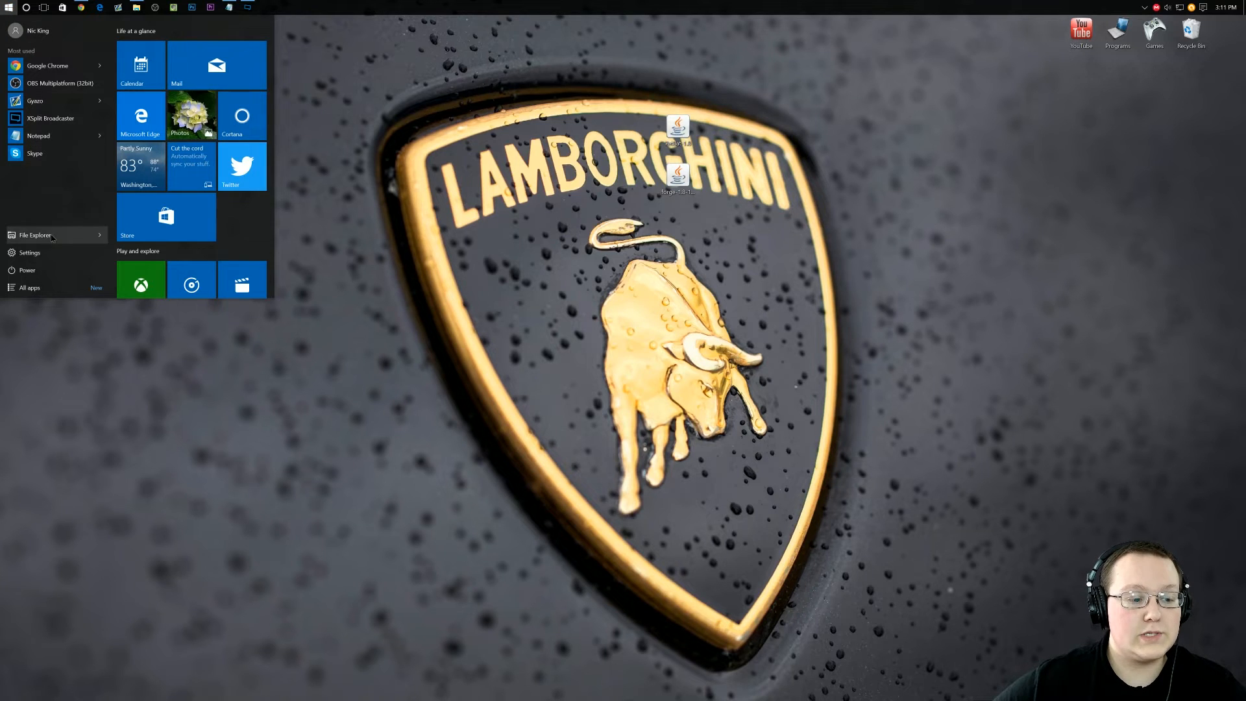
left_click(76, 243)
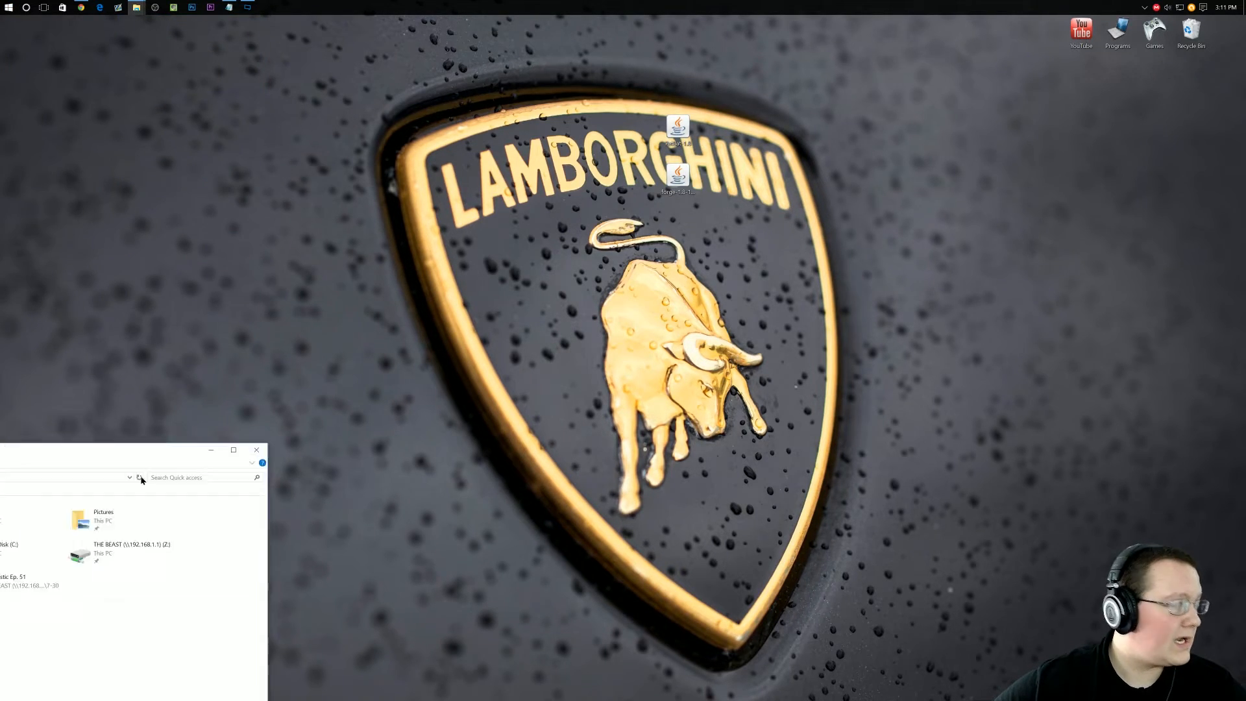
left_click_drag(45, 450, 677, 135)
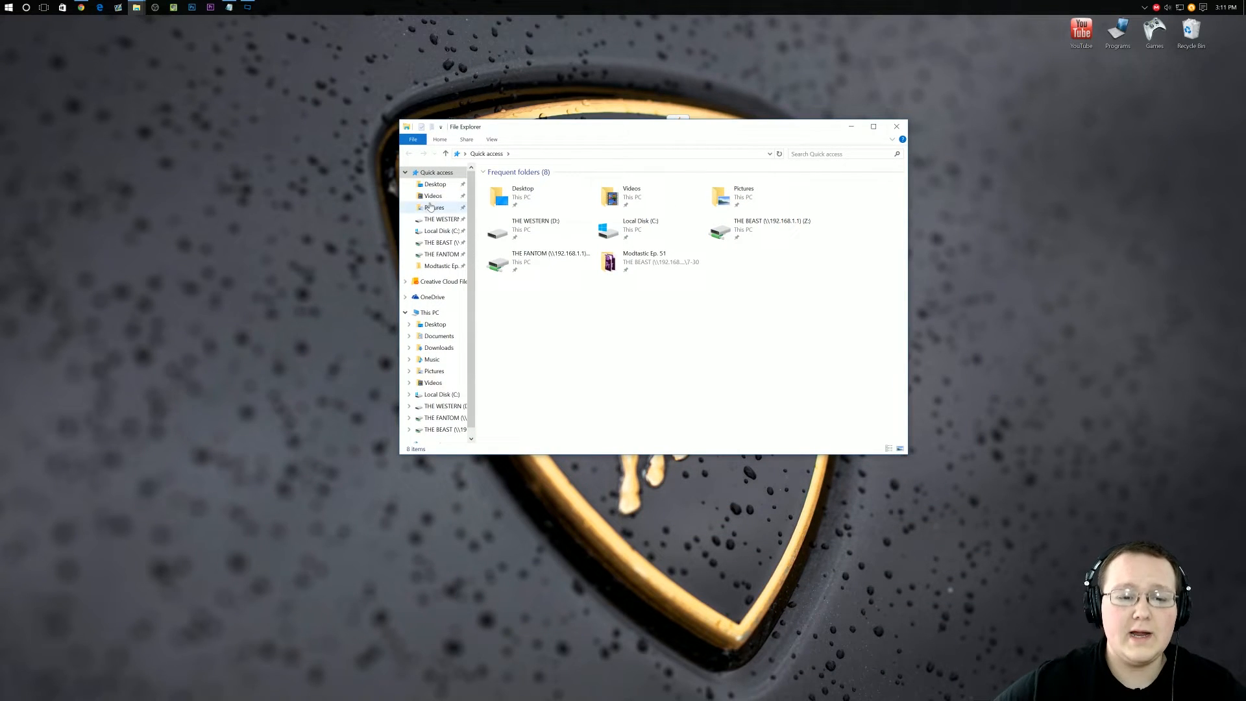
left_click(444, 348)
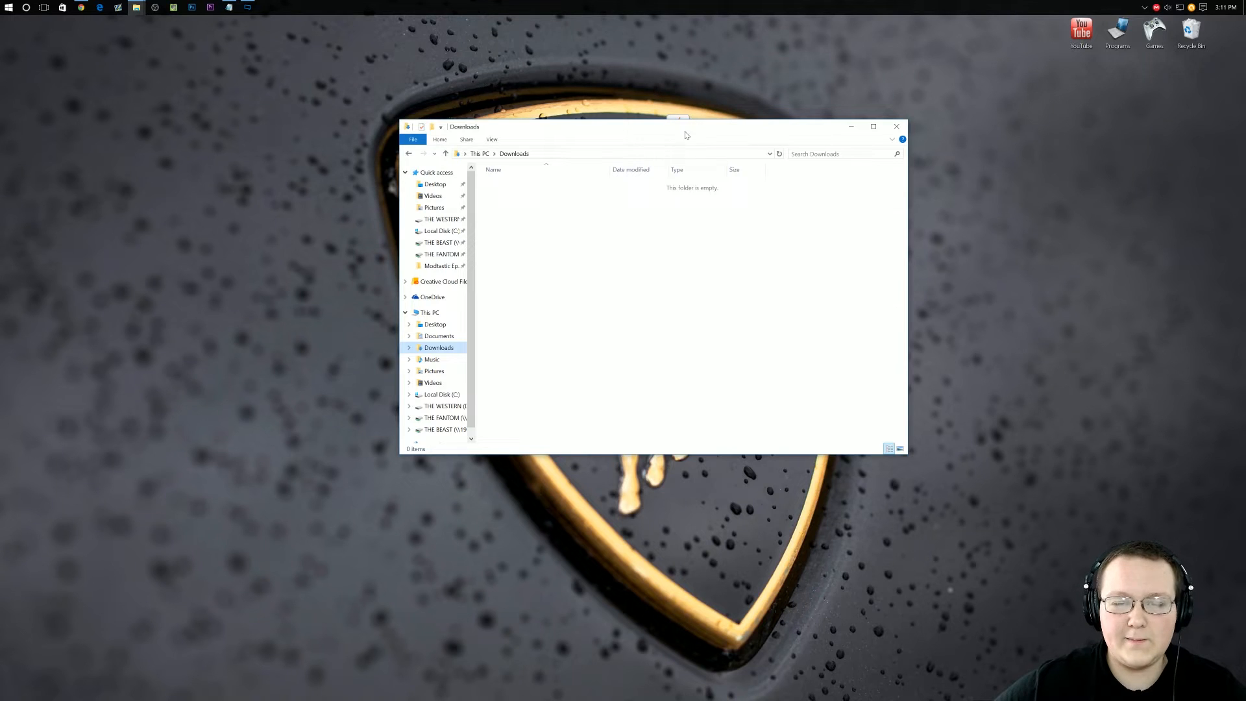
left_click(897, 126)
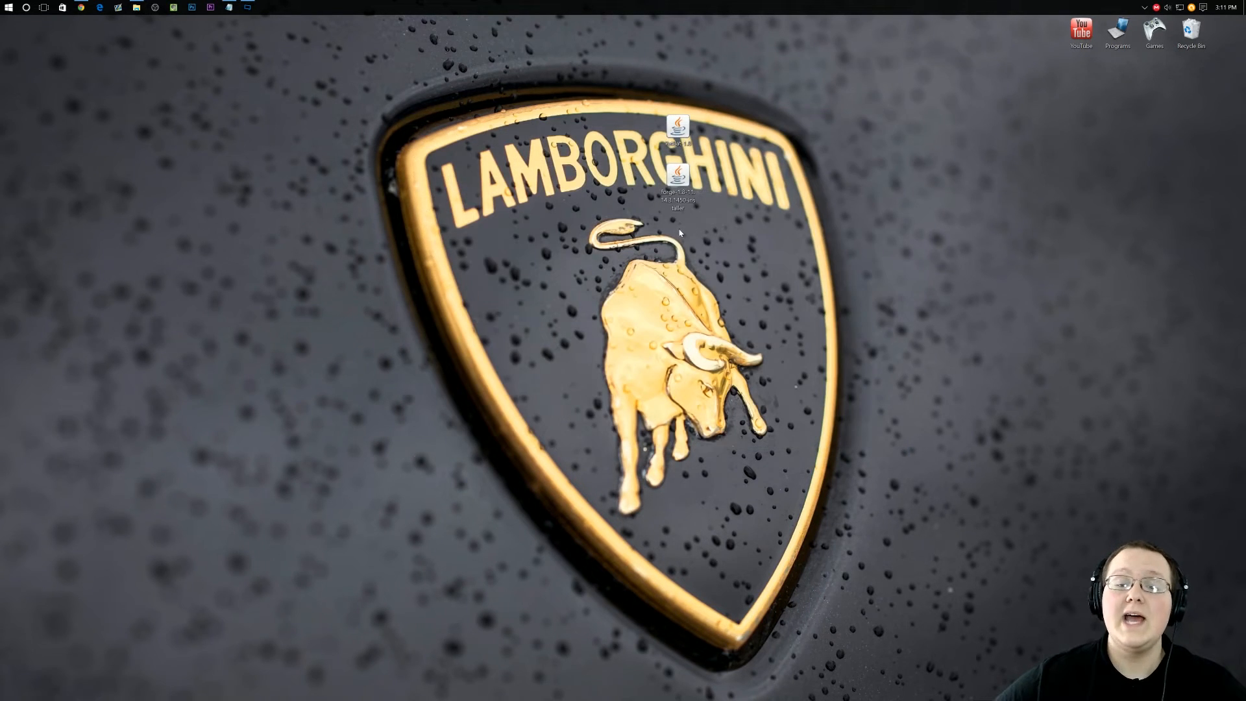
- Run the Forge jar with Java and install the Forge 1.8 client profile
right_click(679, 198)
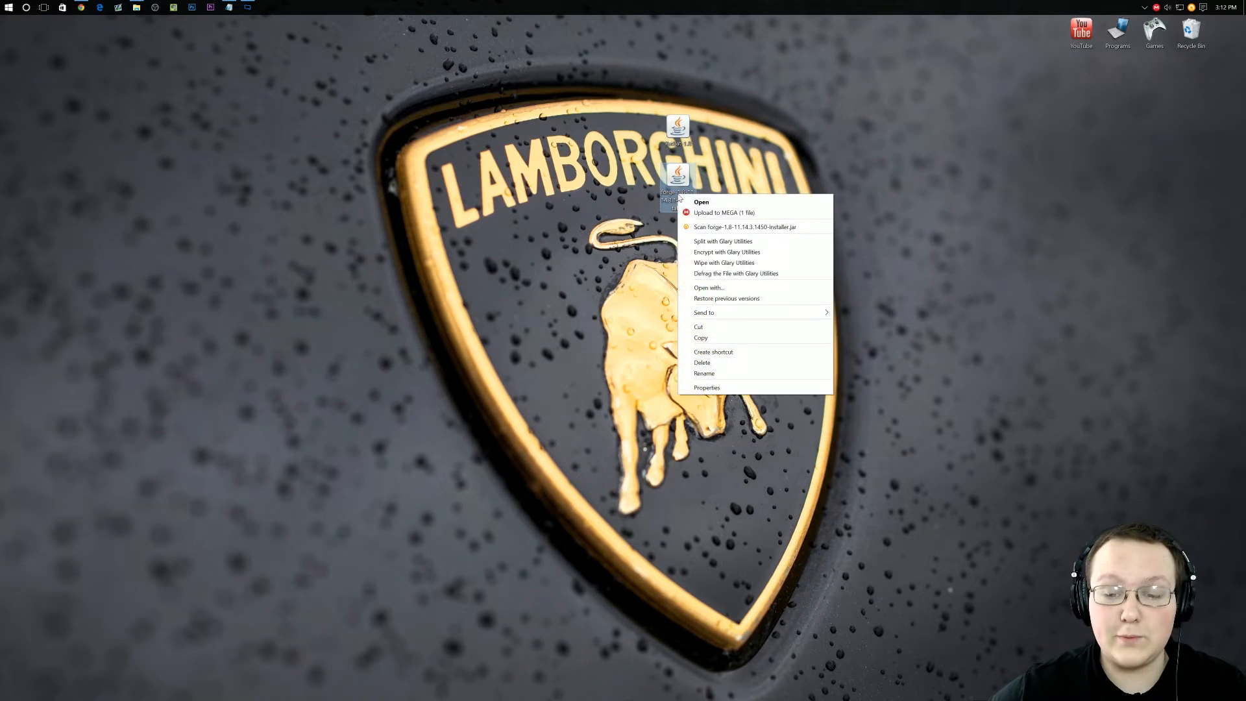
left_click(709, 287)
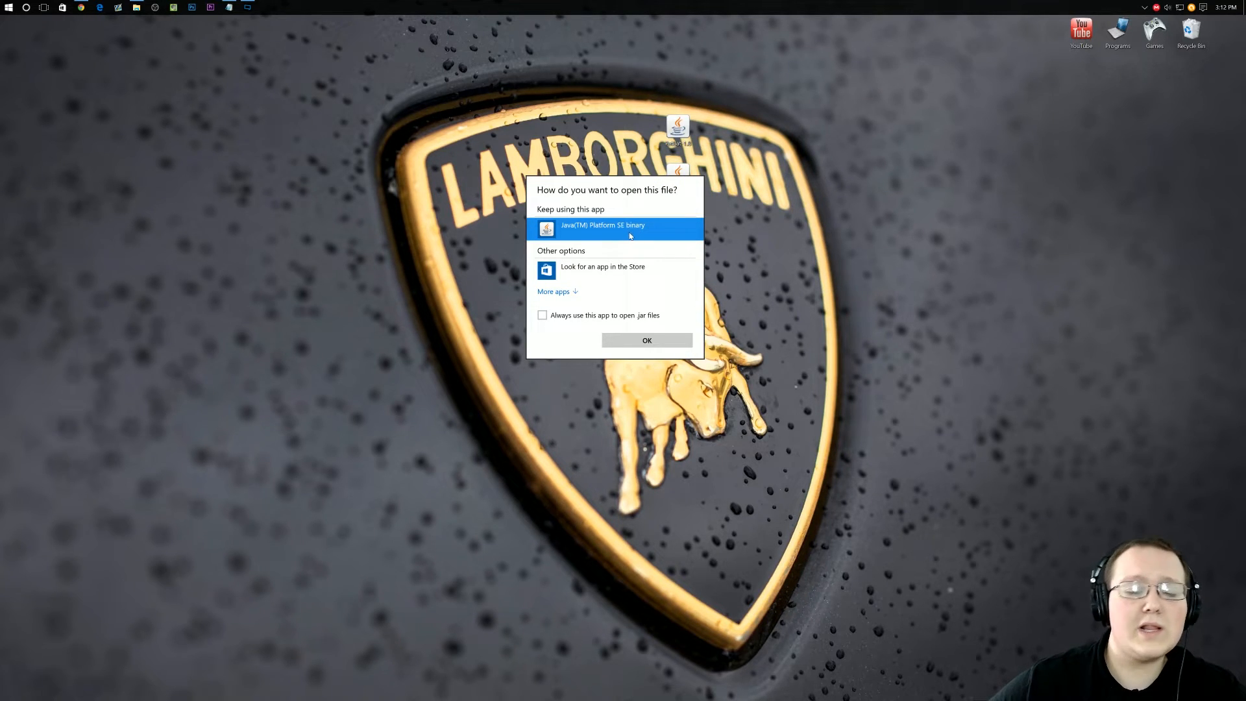
double_click(625, 236)
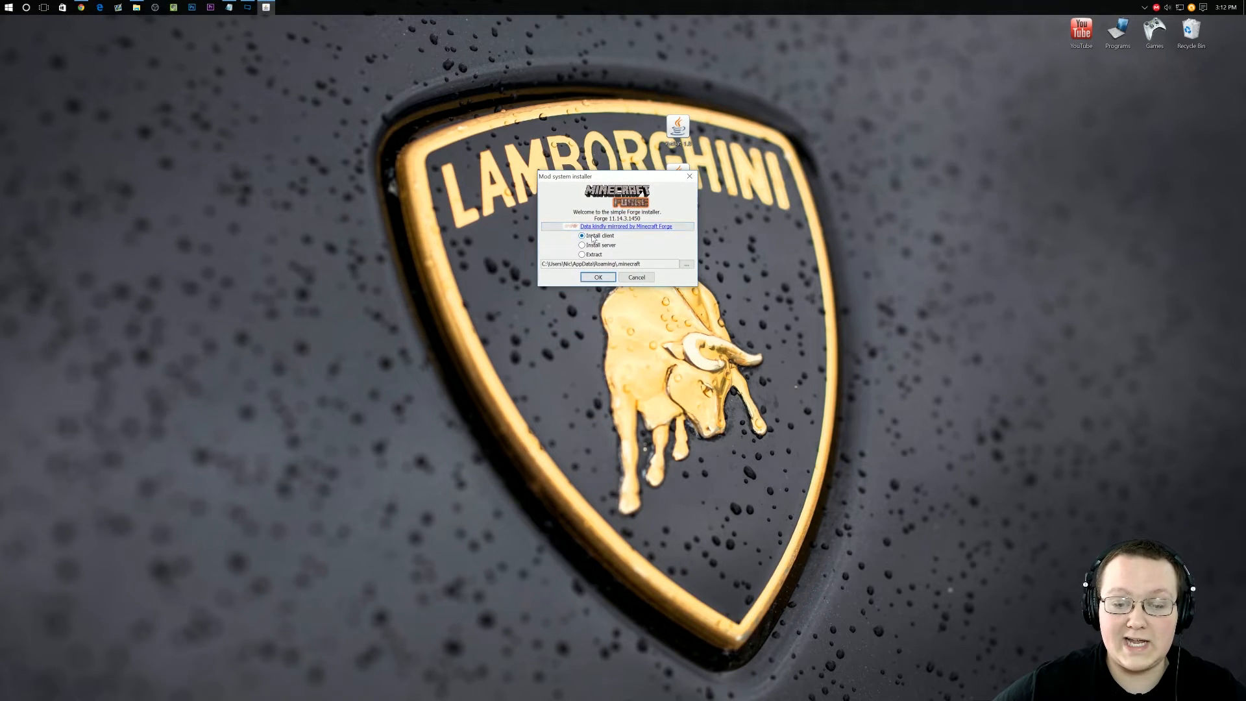
left_click(596, 278)
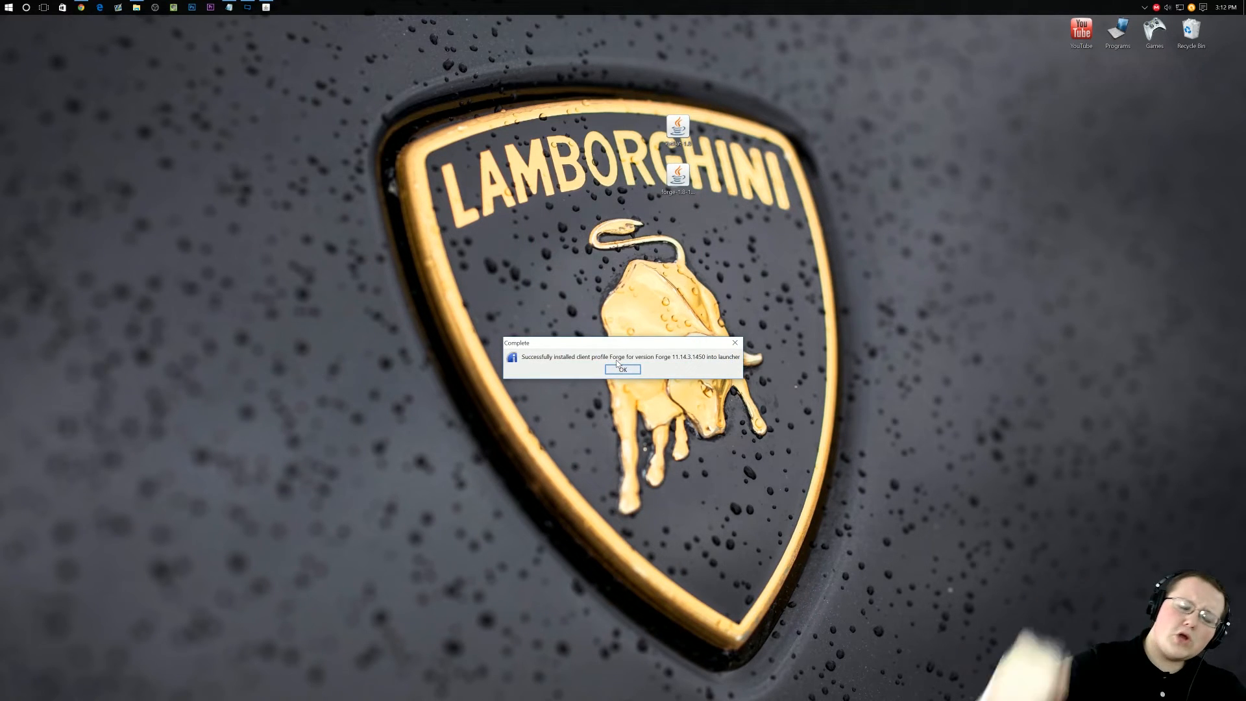
left_click(624, 370)
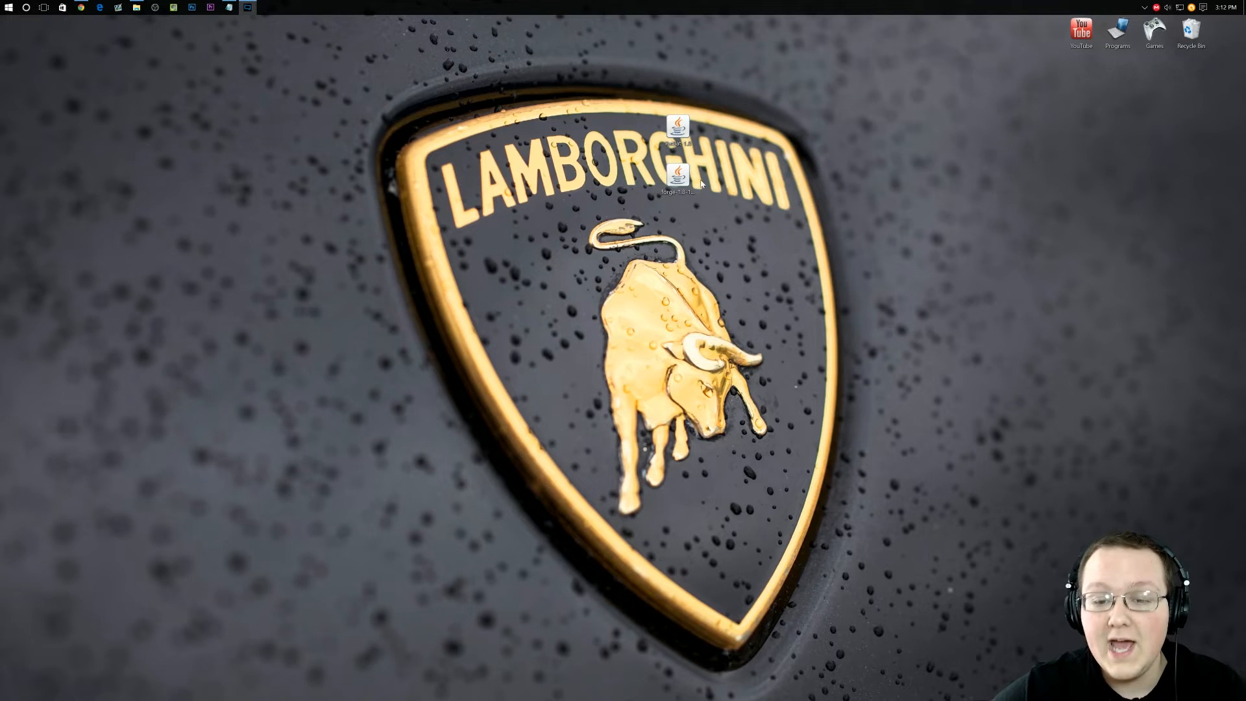
- Try deleting the Forge installer, cancelling when Windows reports the file in use
left_click_drag(677, 175, 1189, 37)
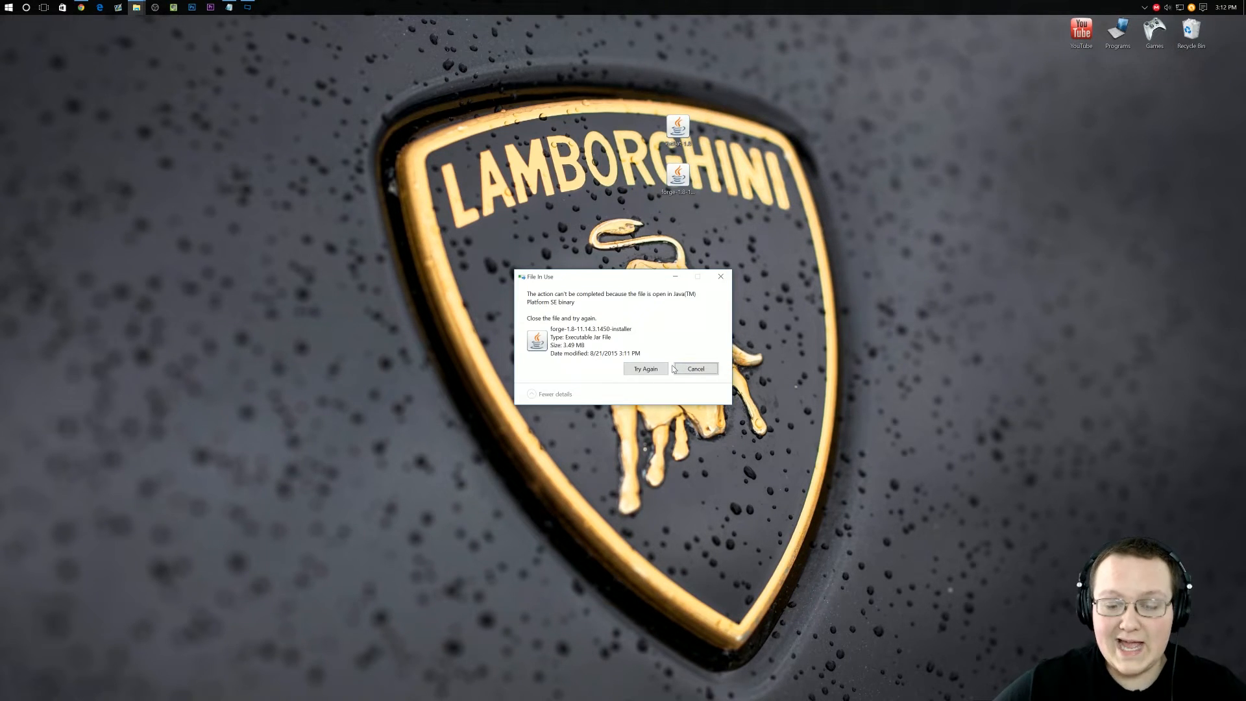
left_click(651, 368)
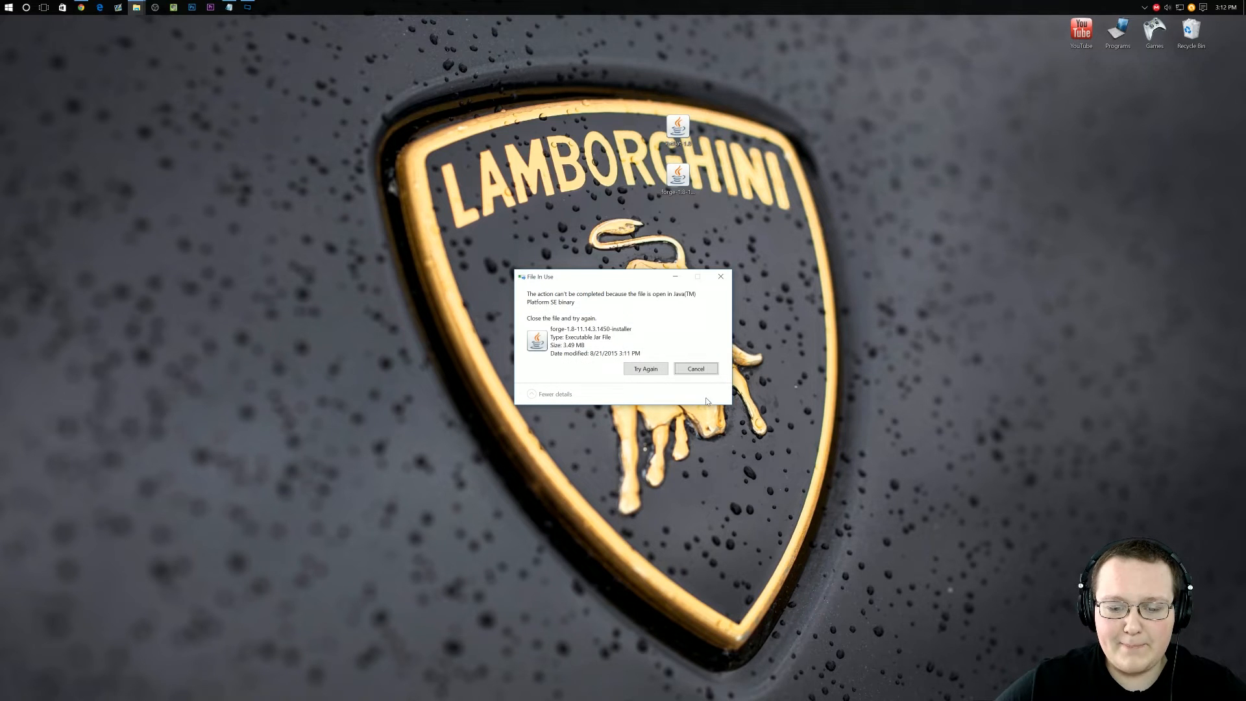
left_click(696, 370)
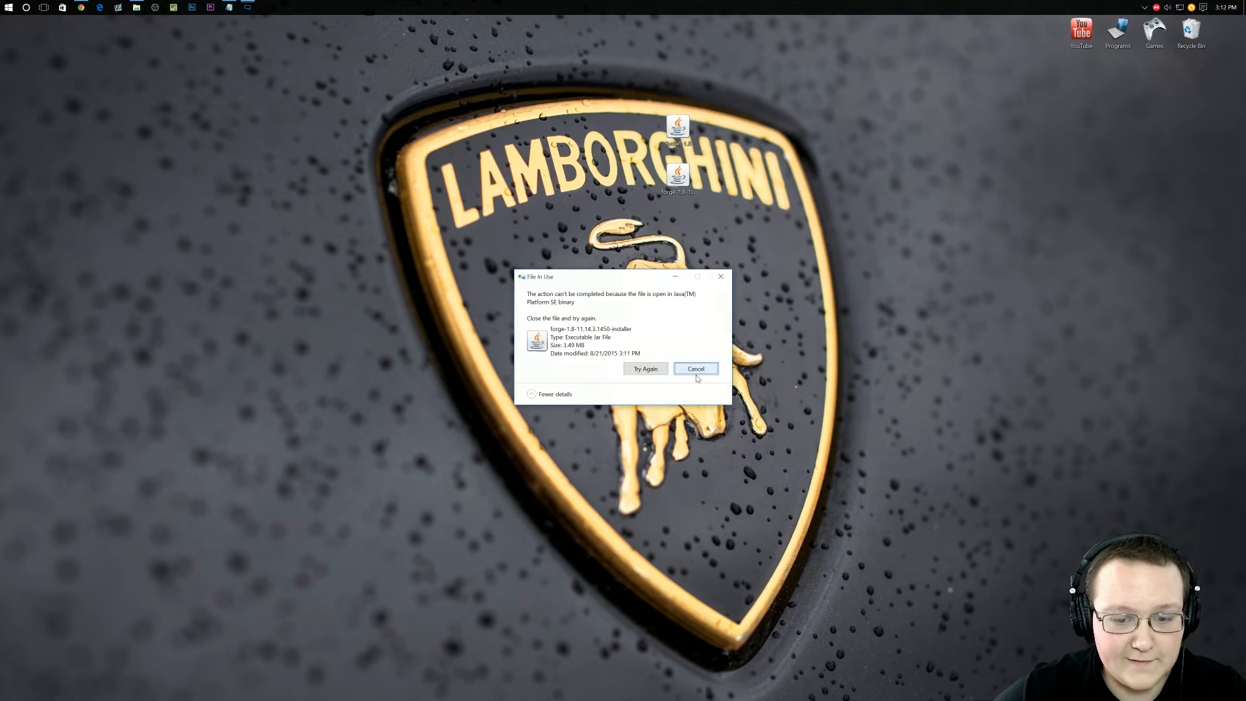
- Move the Forge installer jar up beside the top-right desktop icons instead
left_click_drag(678, 180, 979, 144)
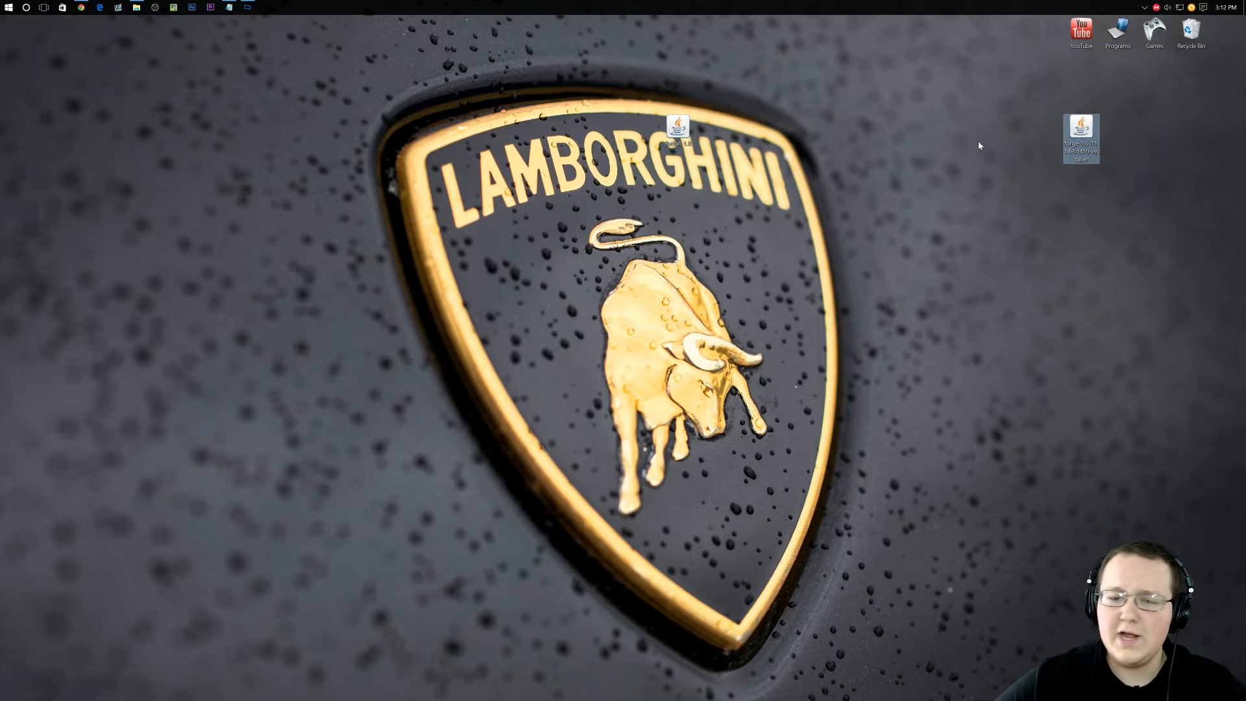
left_click_drag(679, 132, 682, 135)
left_click(507, 167)
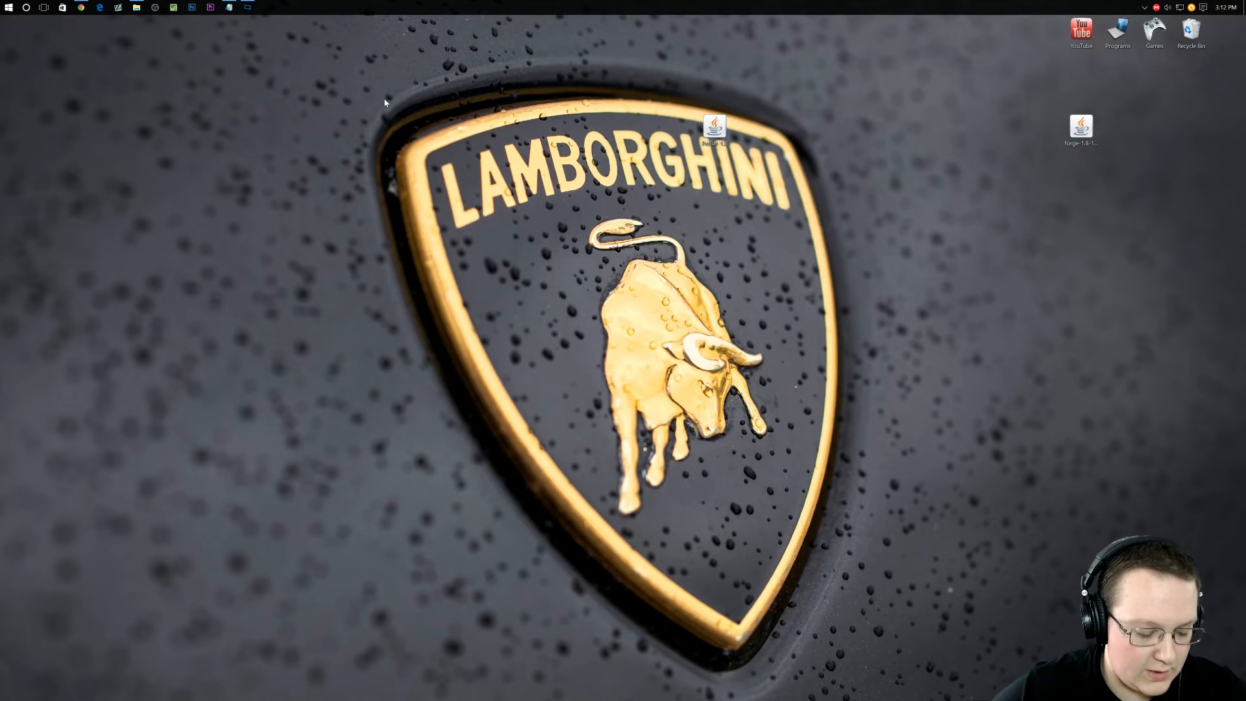
- Open .minecraft via Run, move the old mods folder to the desktop and delete it
key("super+r")
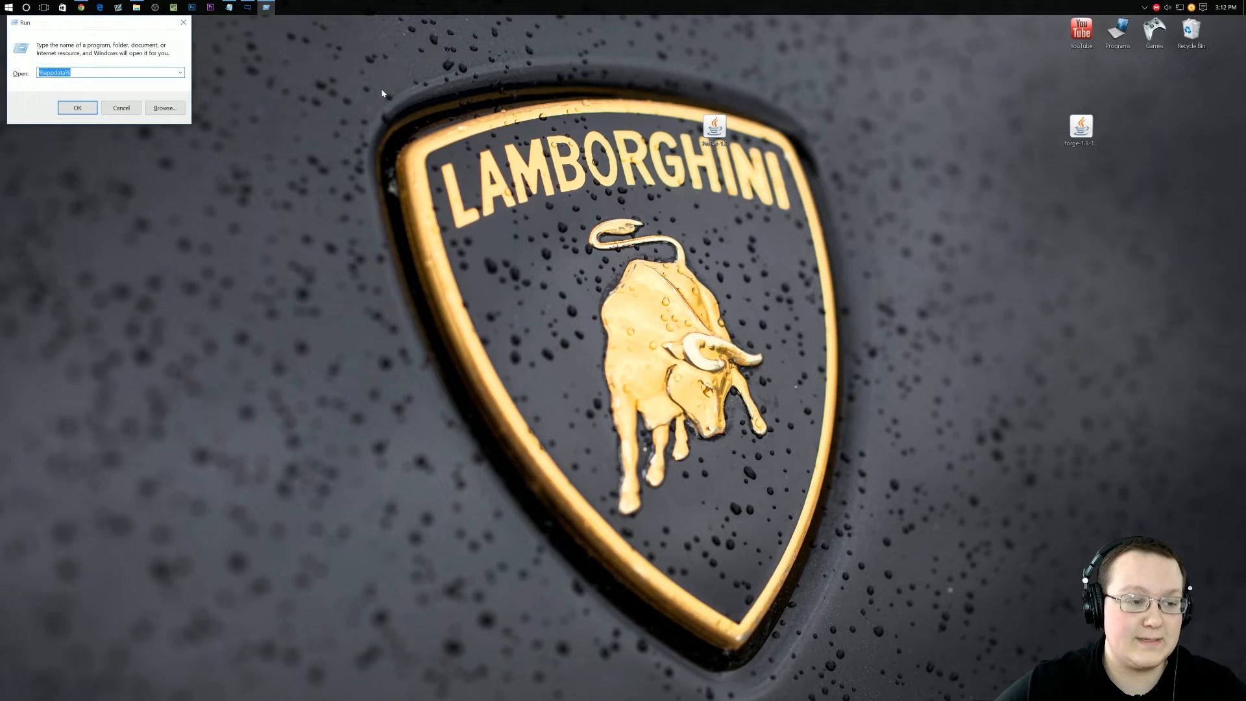
type("%appdata")
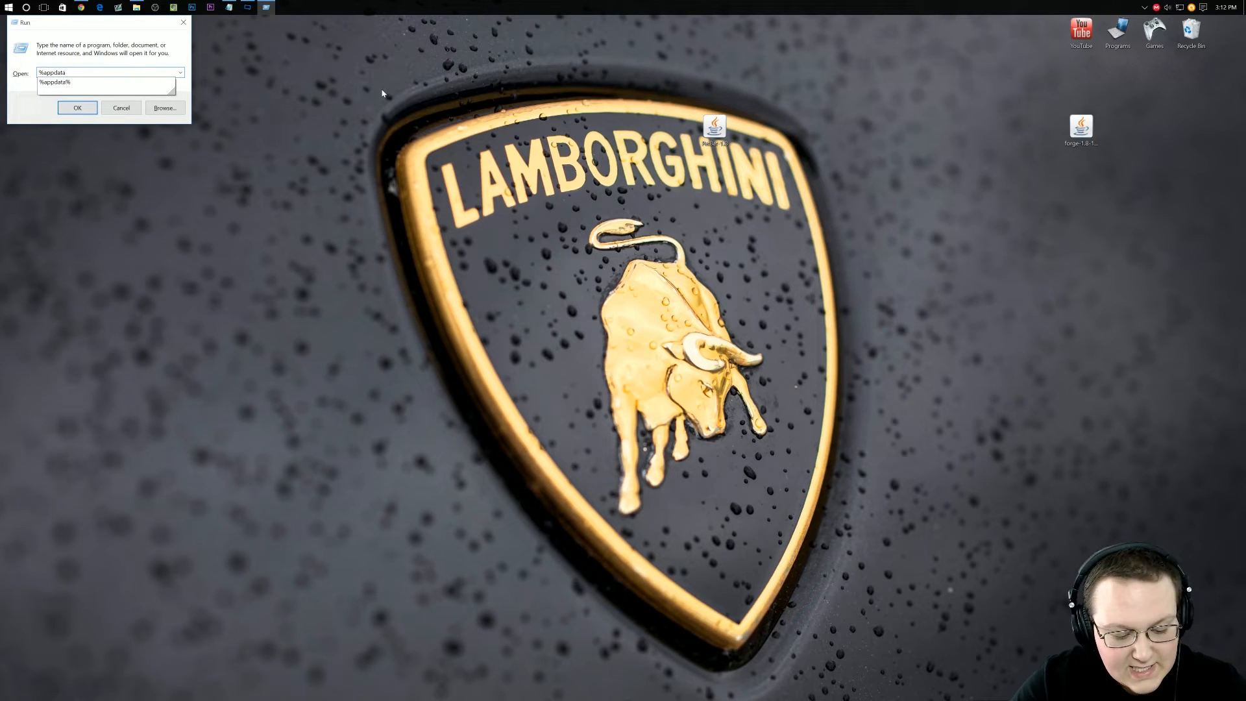
type("%")
key("Return")
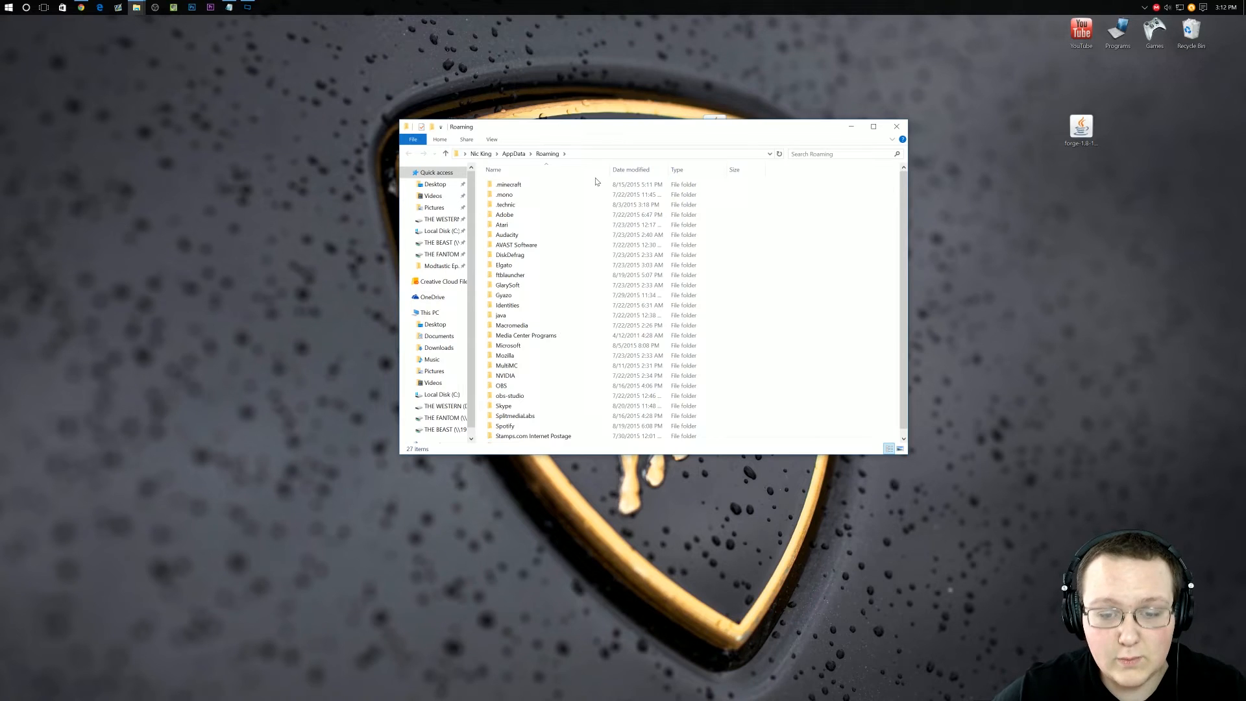
double_click(596, 184)
left_click(541, 237)
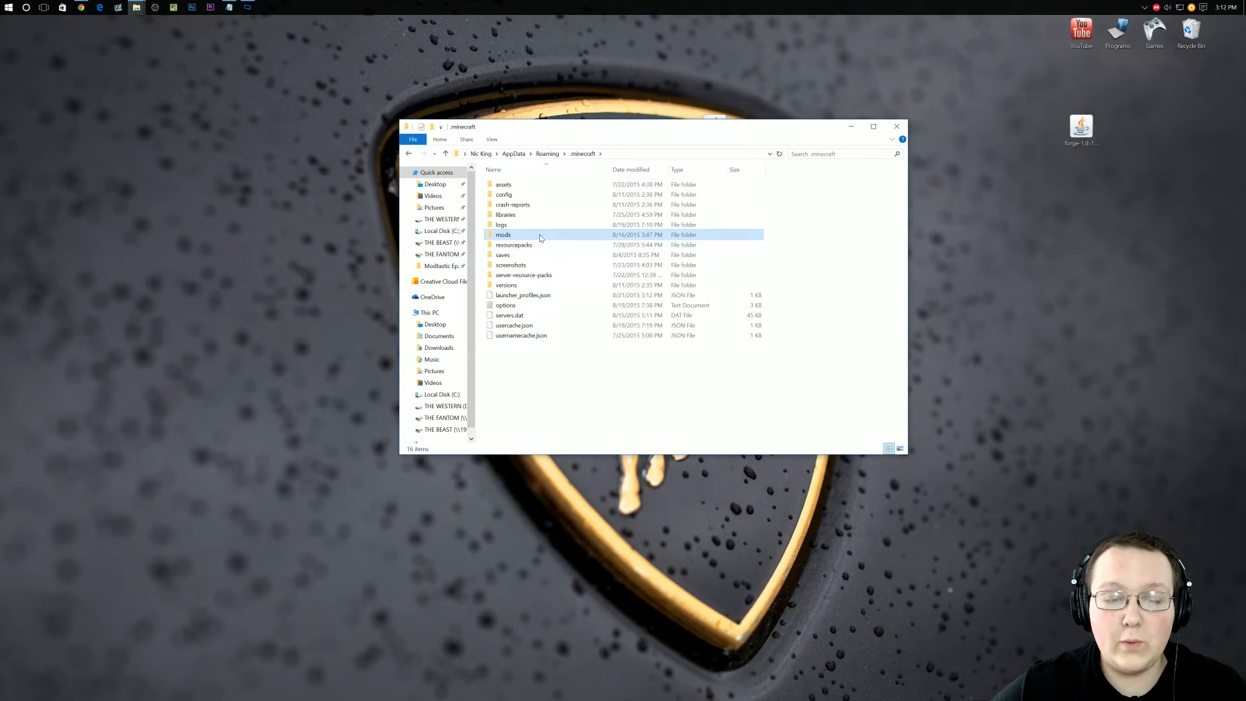
left_click_drag(540, 238, 1146, 188)
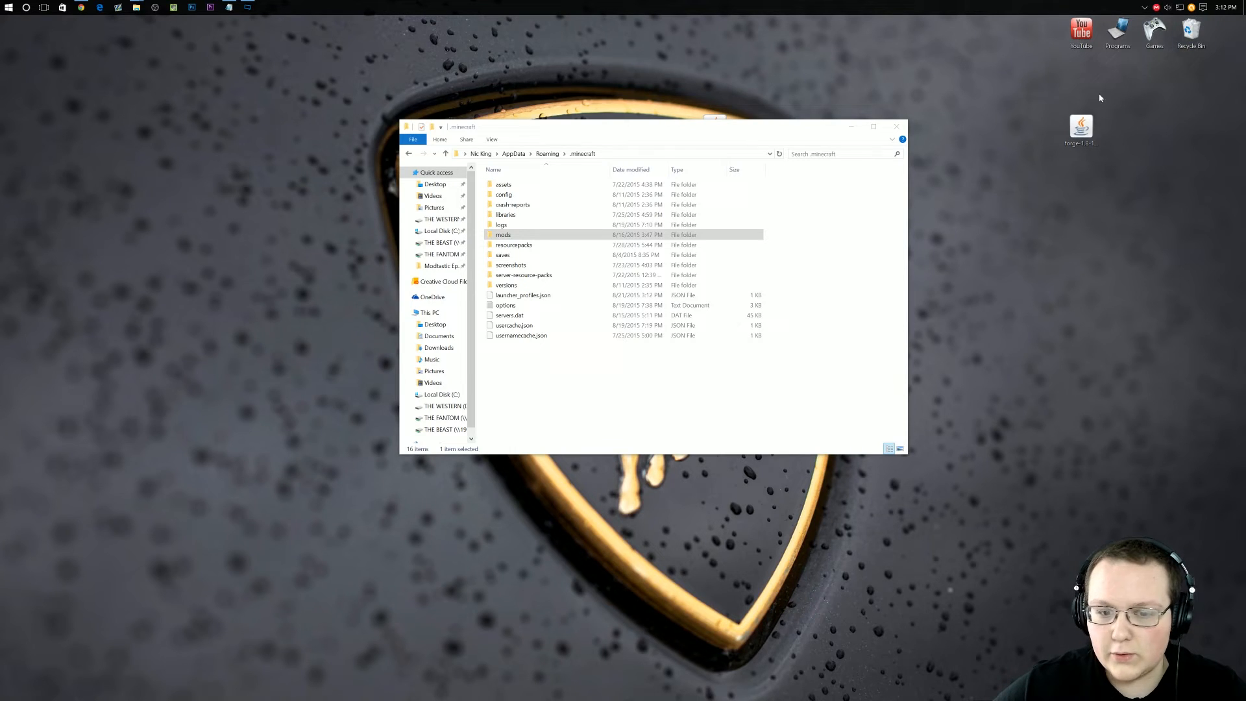
left_click(520, 238)
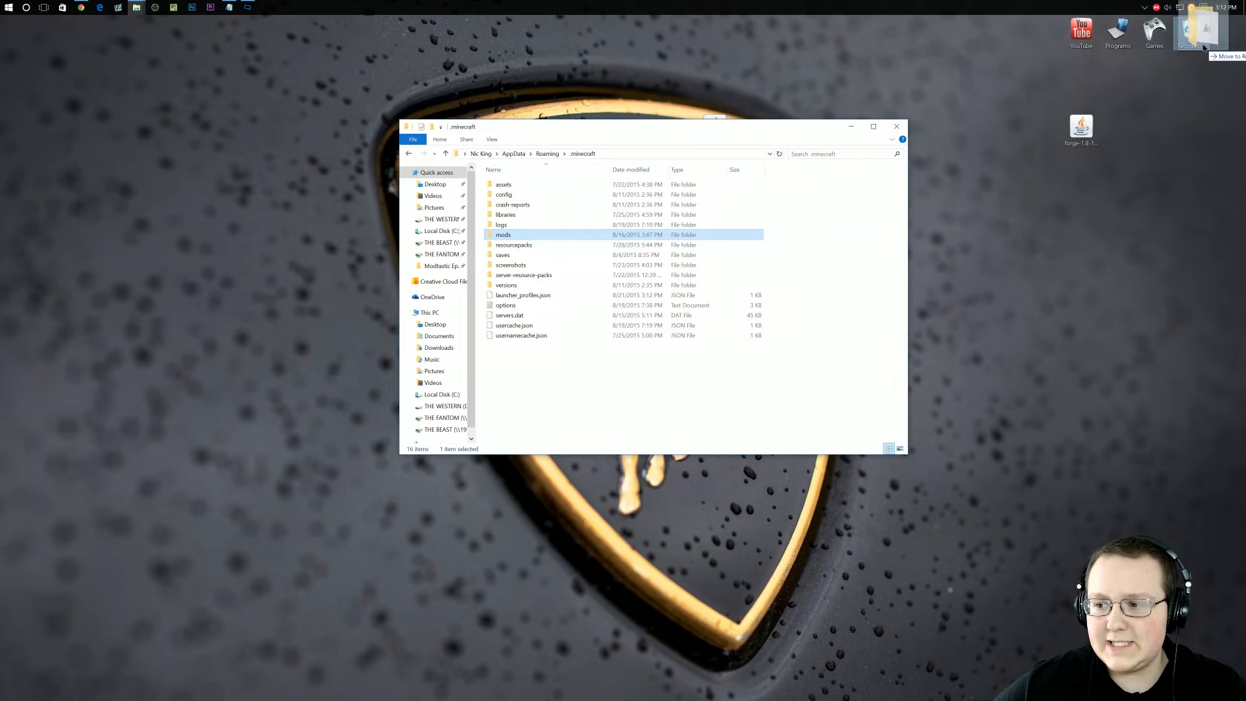
key("Delete")
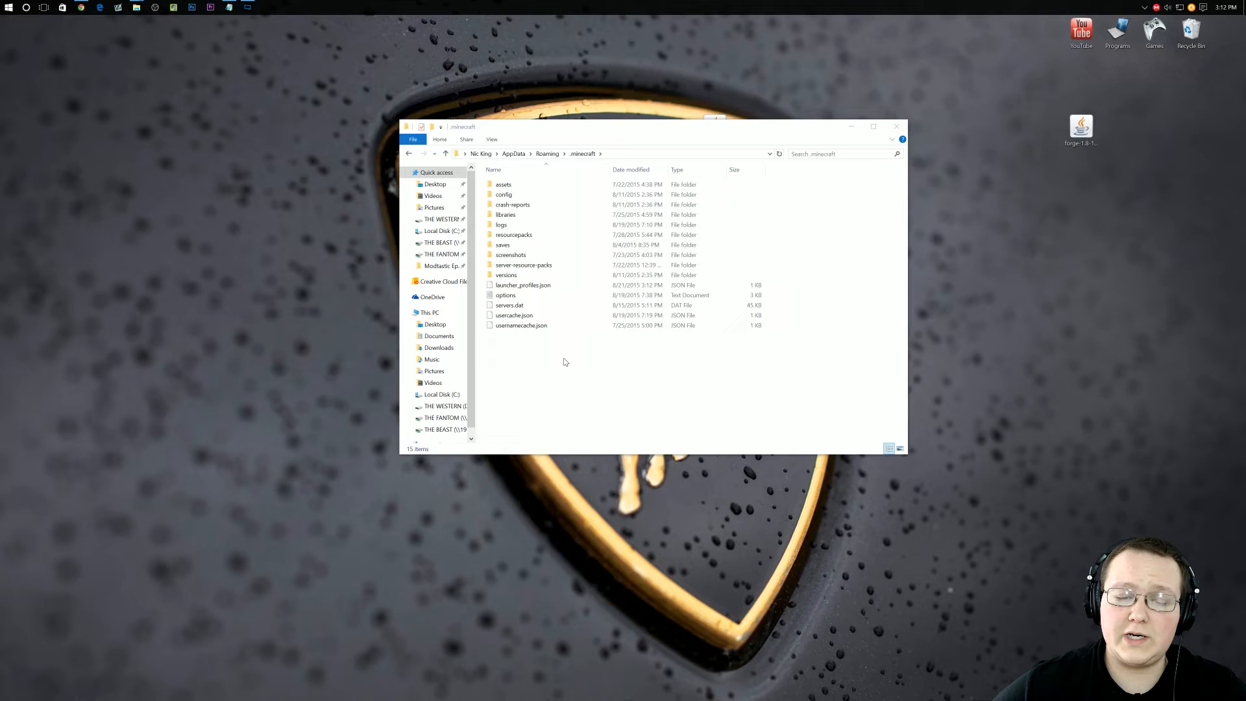
- Create a new mods folder, paste PetBat-1.8.jar into it, then go to the Games folder
right_click(567, 360)
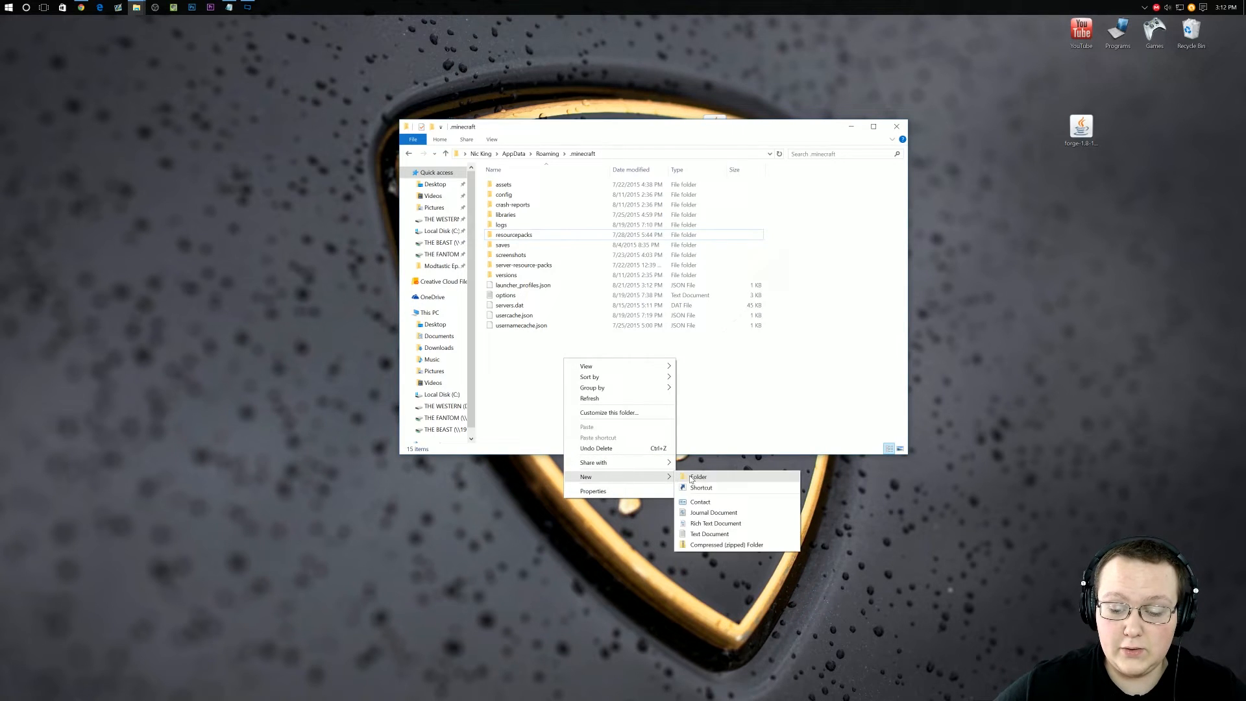
left_click(693, 479)
type("mods")
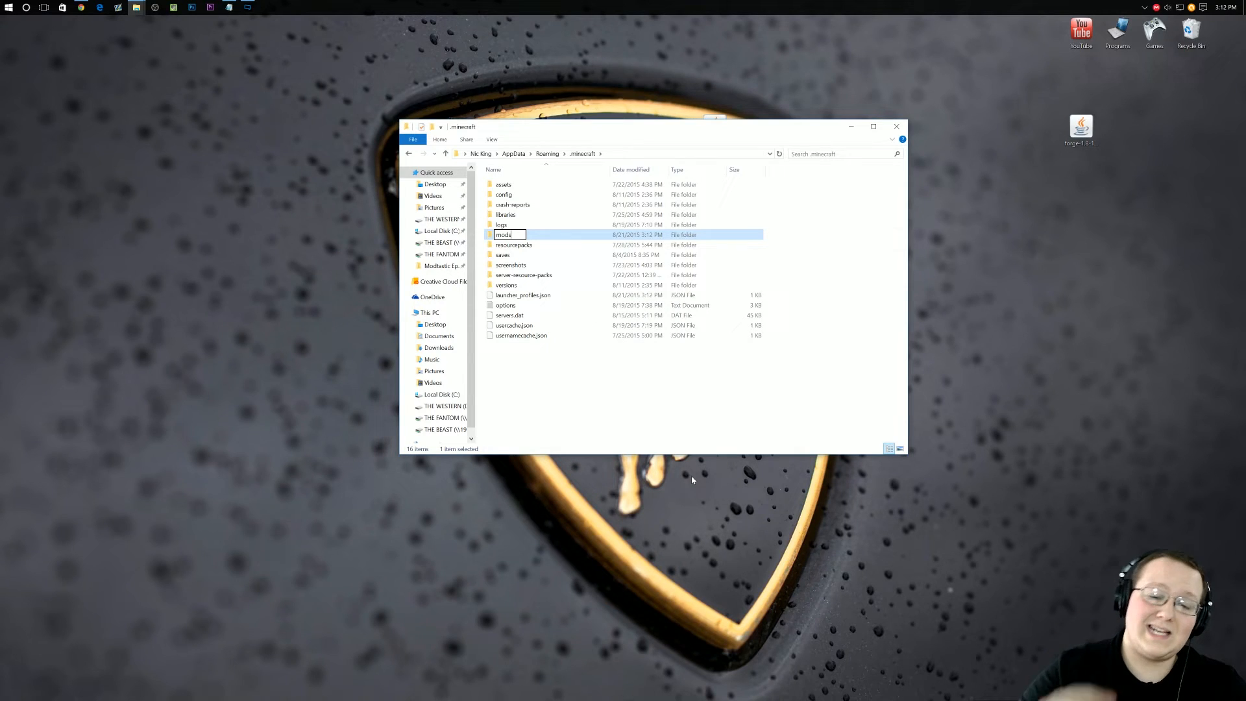
key("Return")
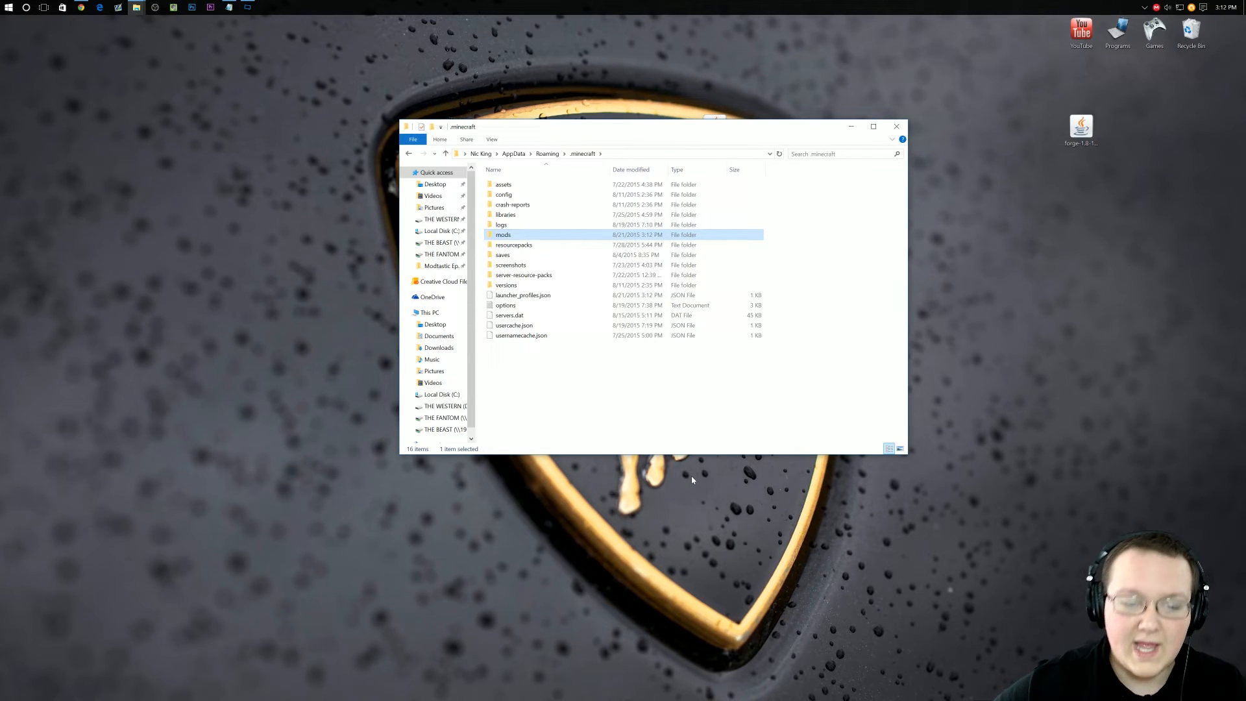
double_click(536, 234)
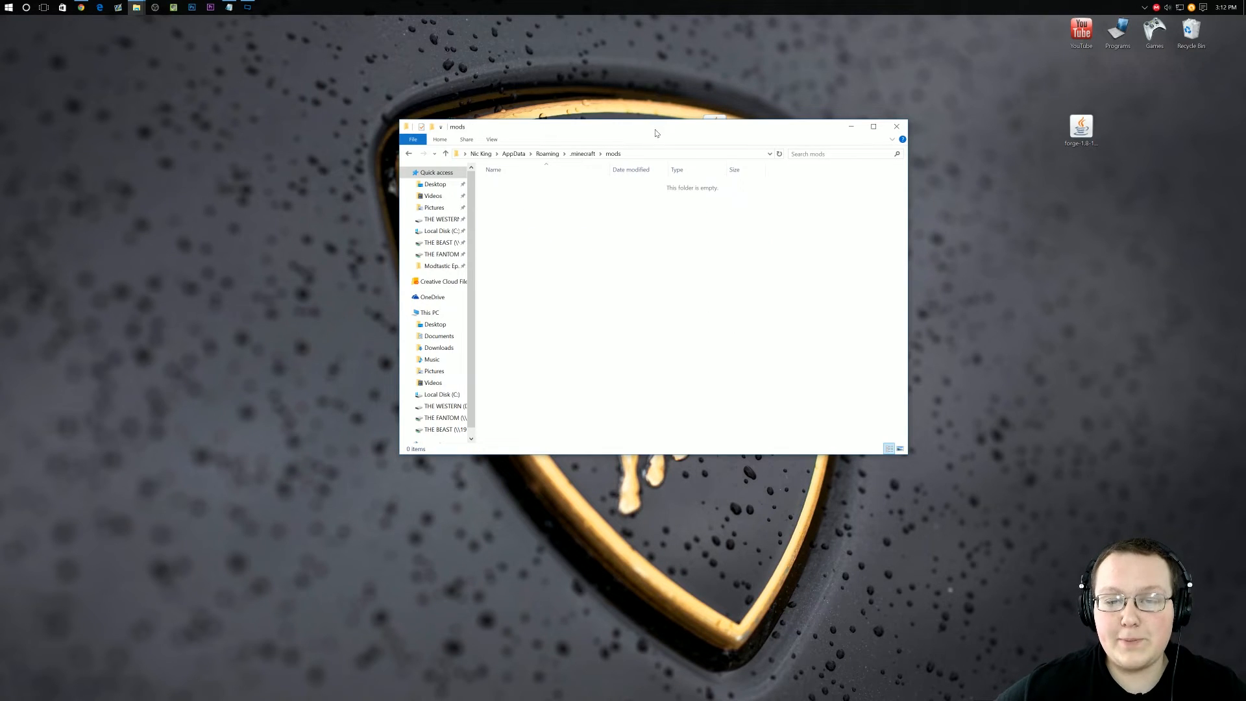
left_click_drag(655, 132, 642, 170)
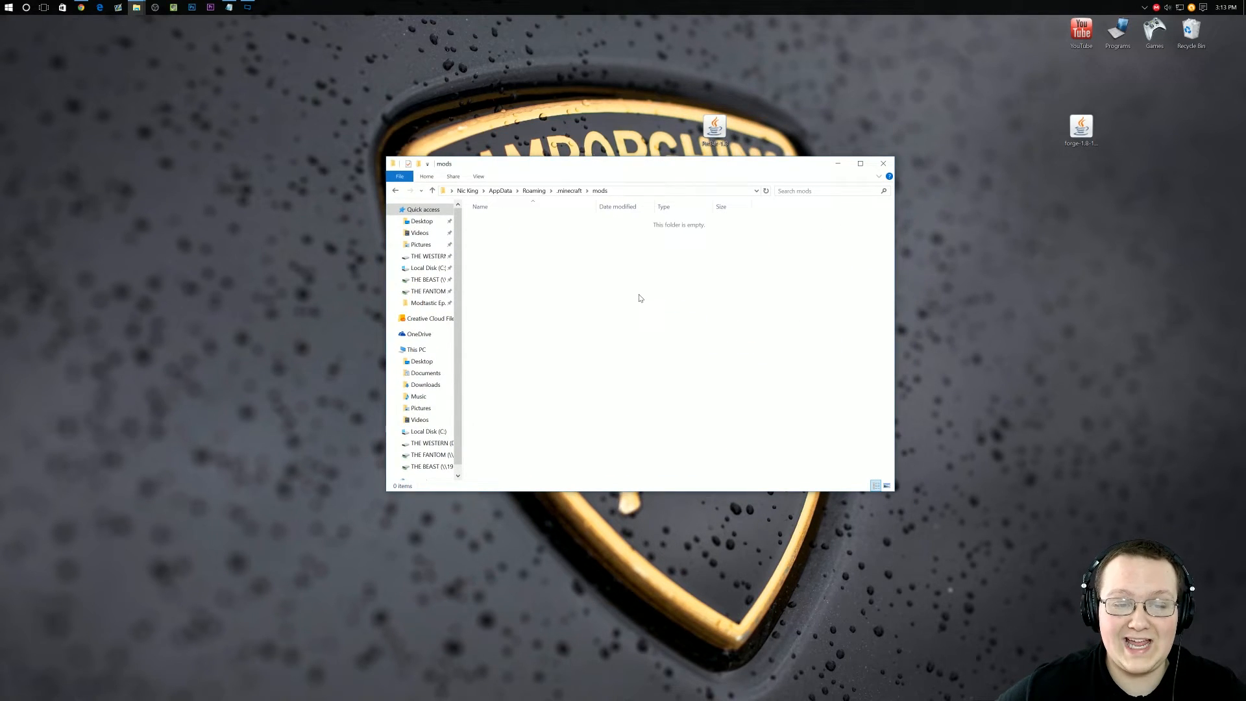
key("ctrl+v")
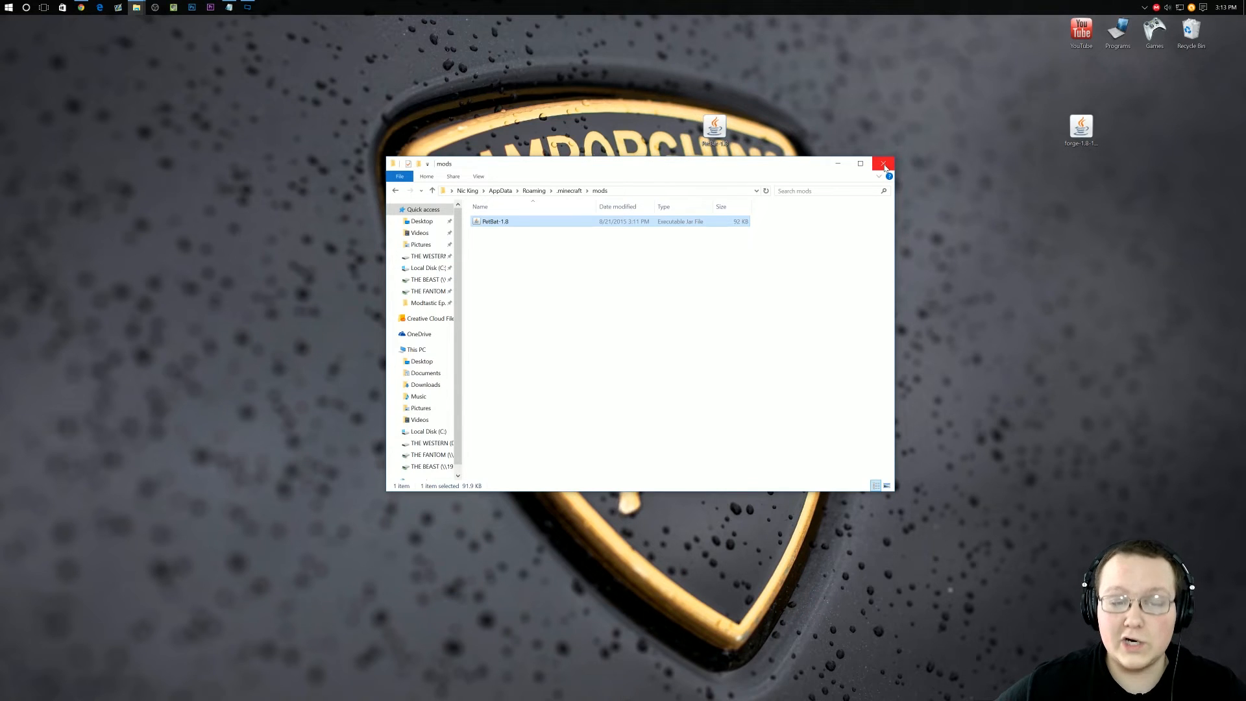
left_click(884, 164)
double_click(1156, 33)
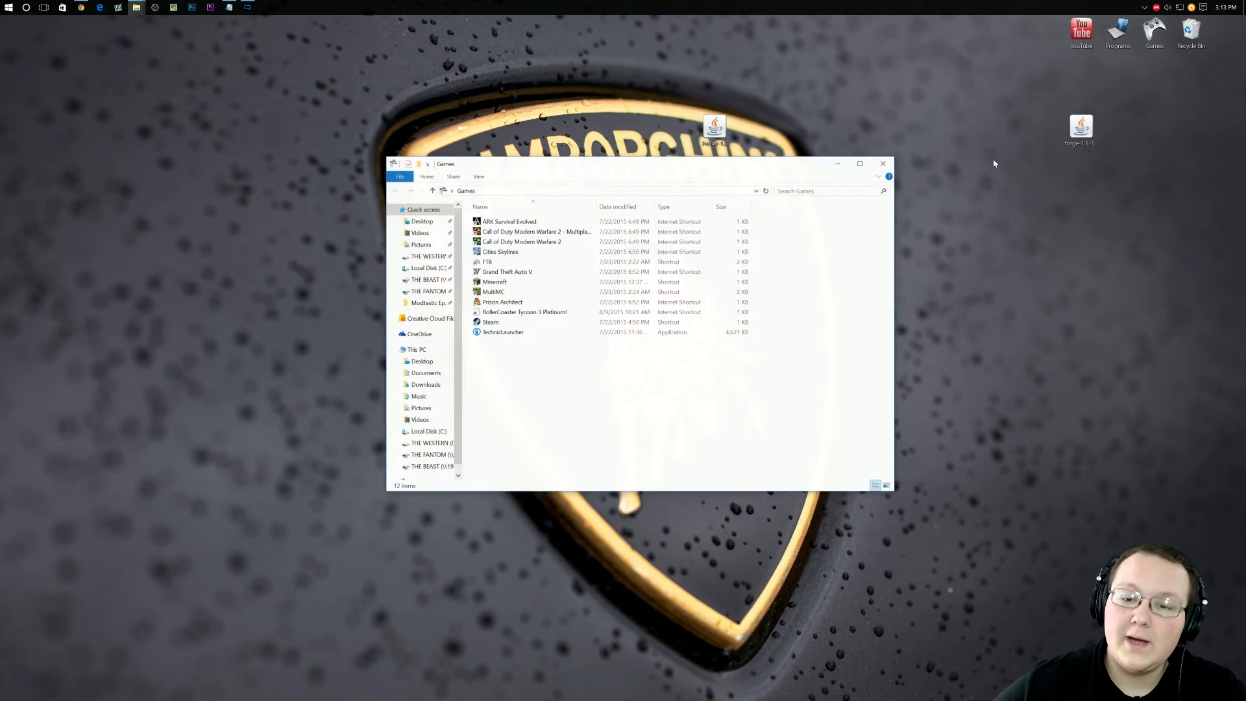
- Start the Minecraft Launcher and keep the NicsGames profile selected
left_click(559, 283)
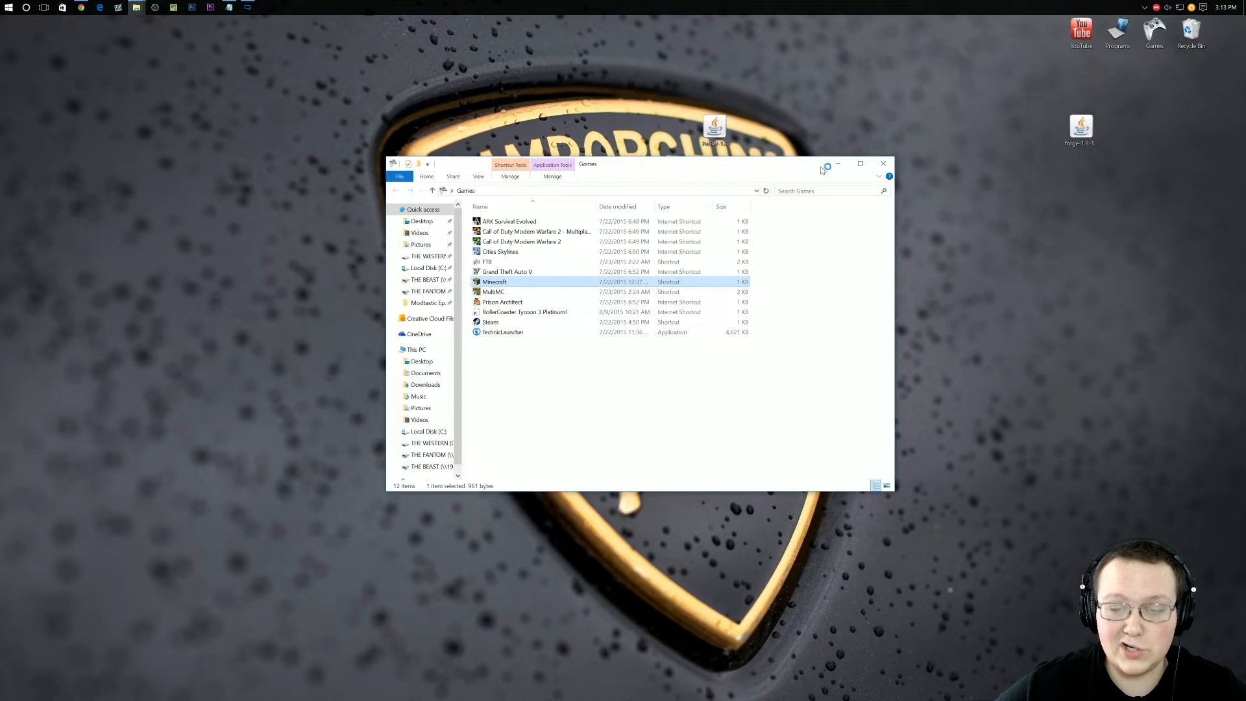
left_click(882, 163)
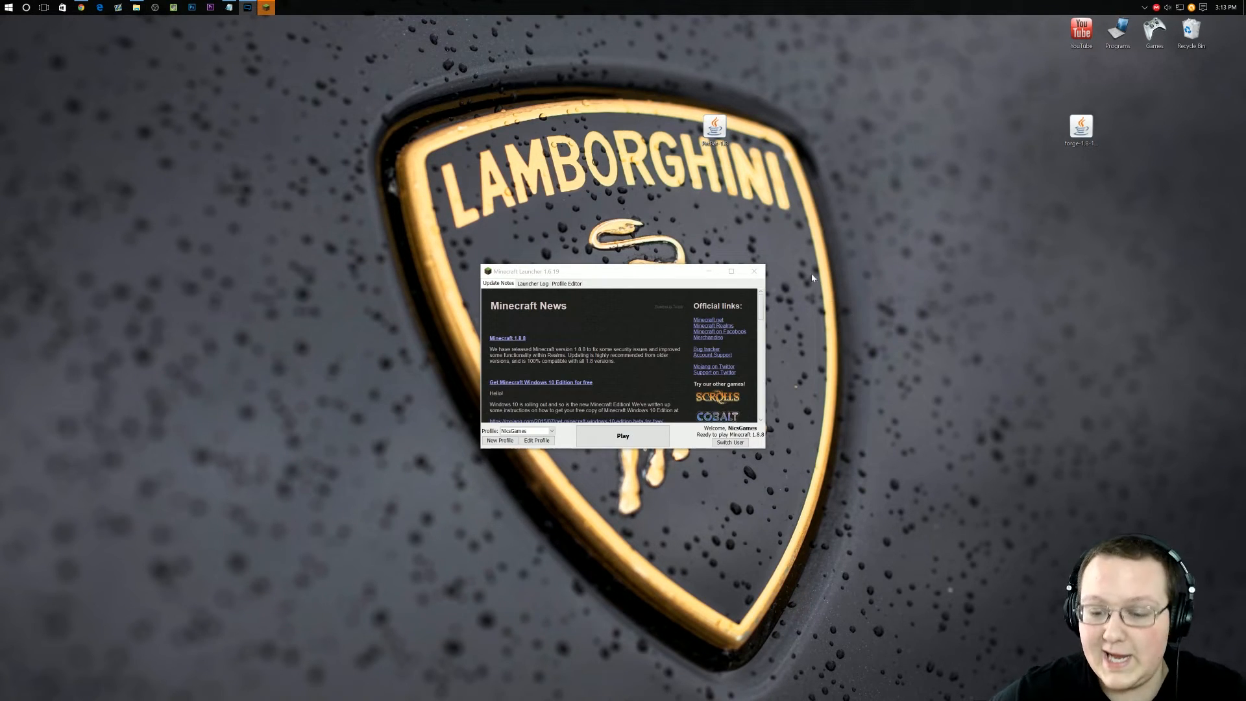
left_click_drag(765, 266, 893, 118)
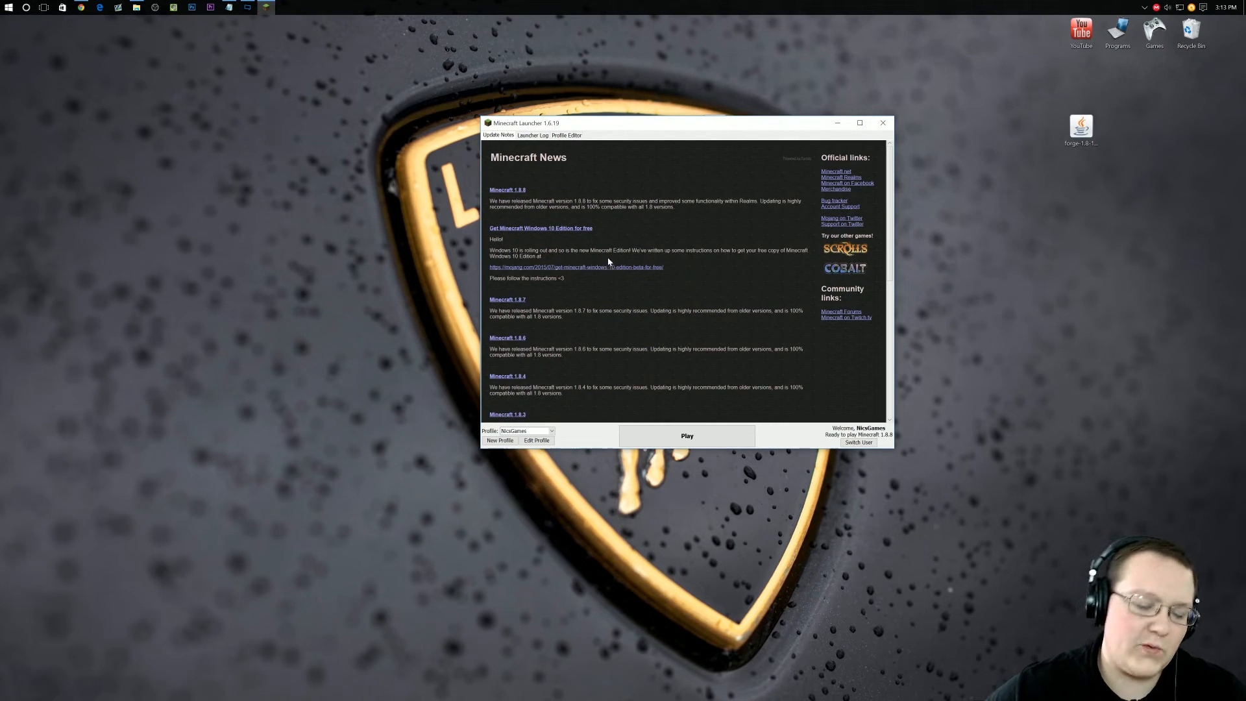
left_click(542, 430)
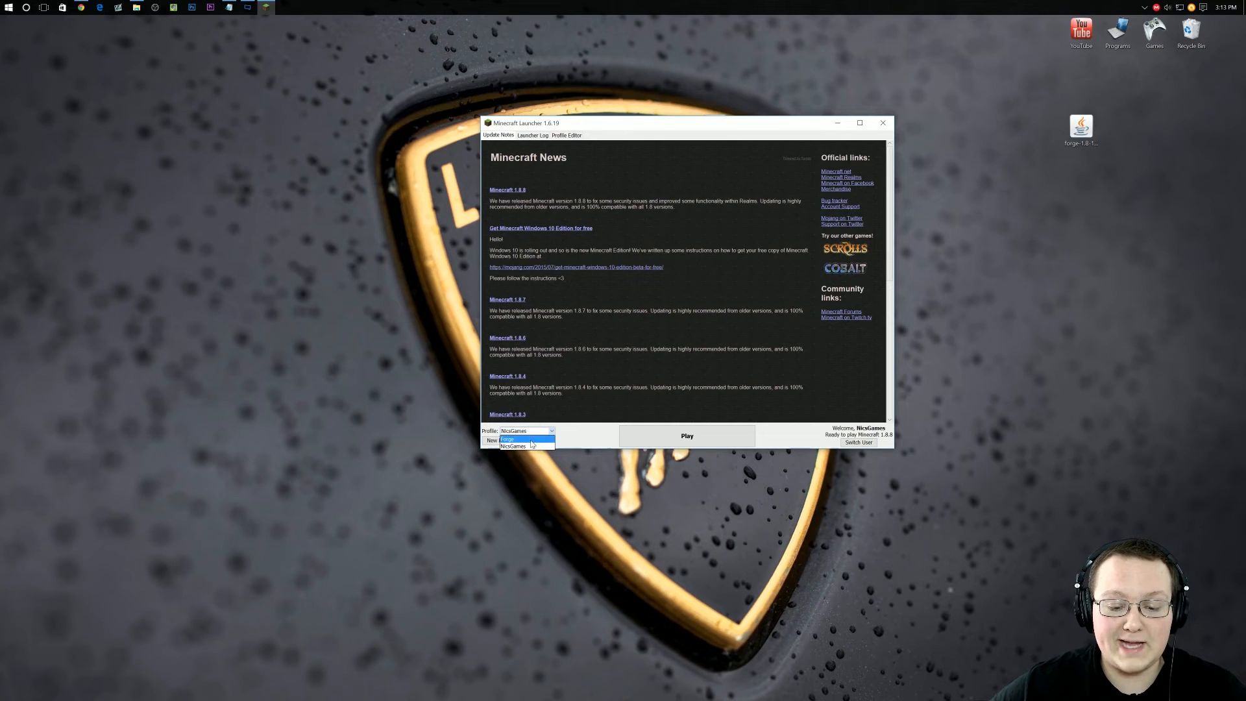
left_click(532, 445)
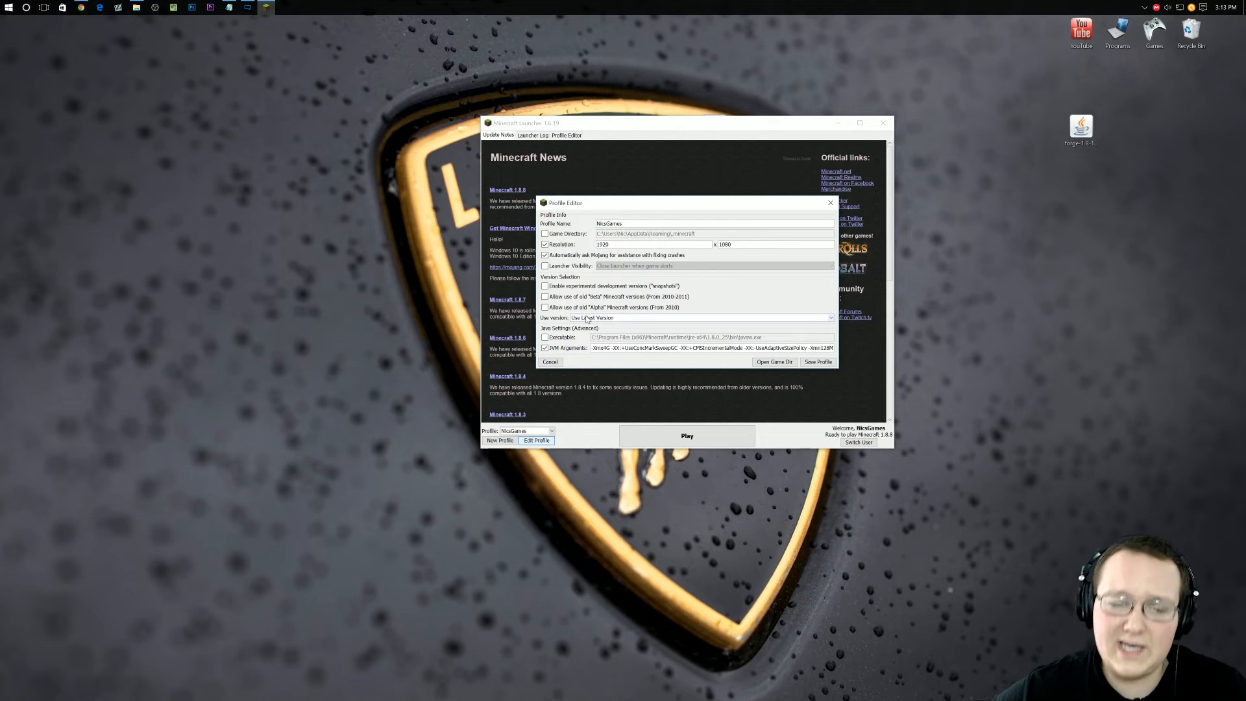
- Set the profile's version to release 1.8-Forge11.14.3.1450 and save it
left_click(588, 318)
scroll(601, 361, "down", 10)
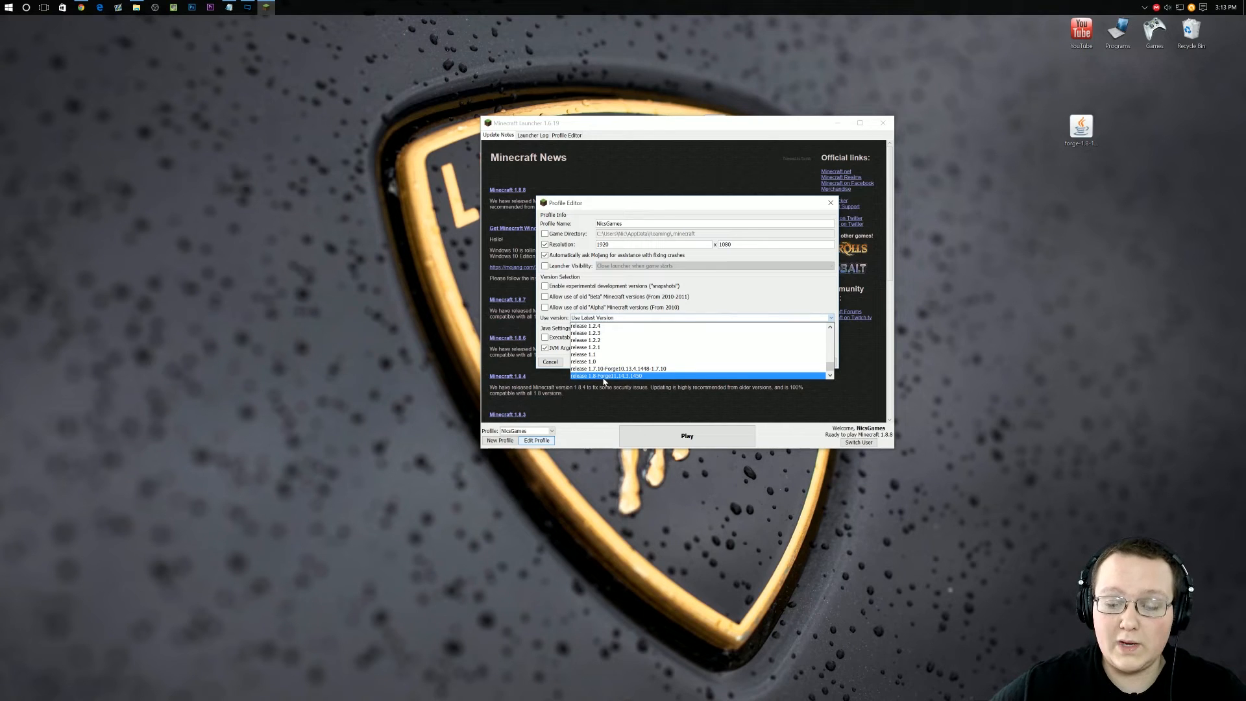
left_click(605, 377)
left_click(804, 364)
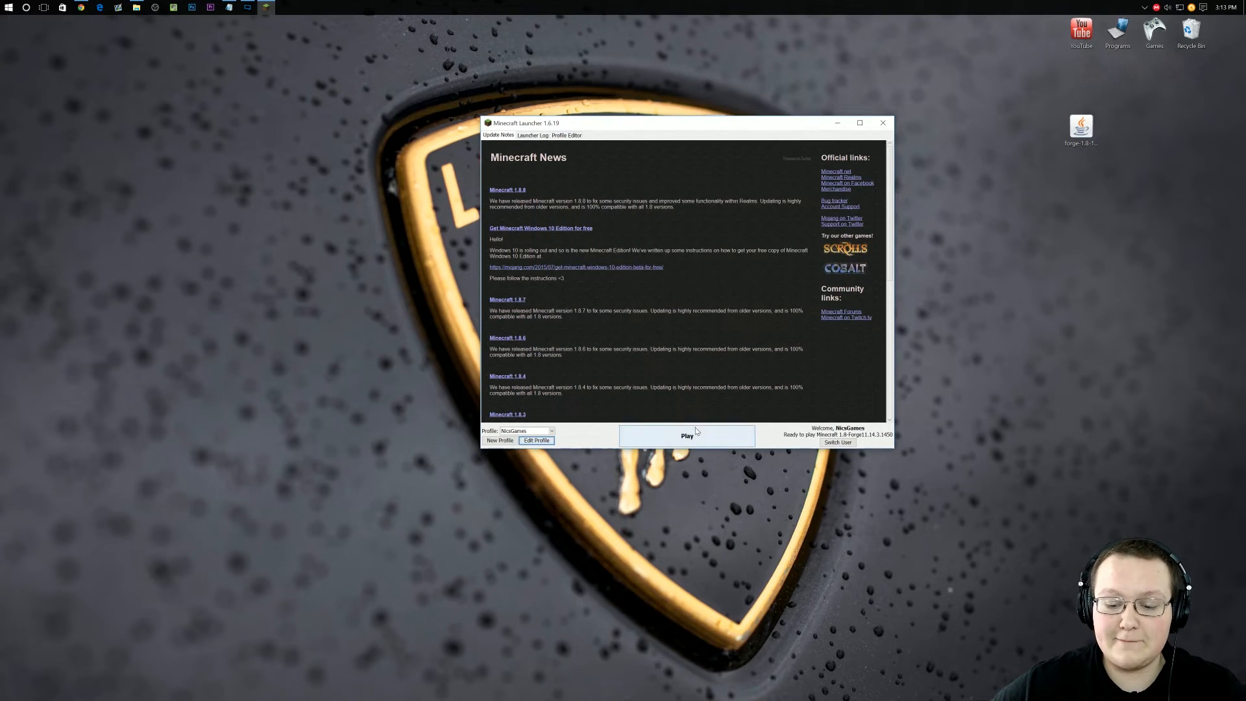
- Play the Forge 1.8 profile so Minecraft loads with four mods active
left_click(701, 429)
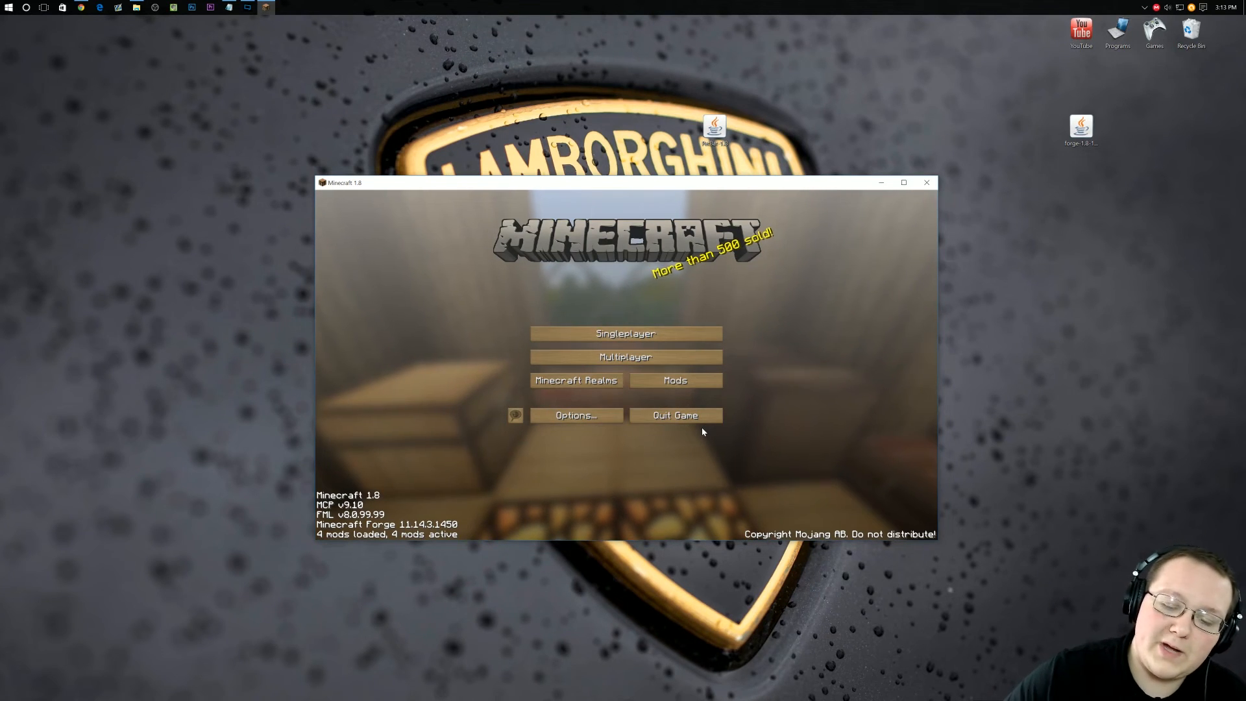
- Check the Mods list shows Pet Bat, then return to the main menu
left_click(703, 378)
left_click(366, 406)
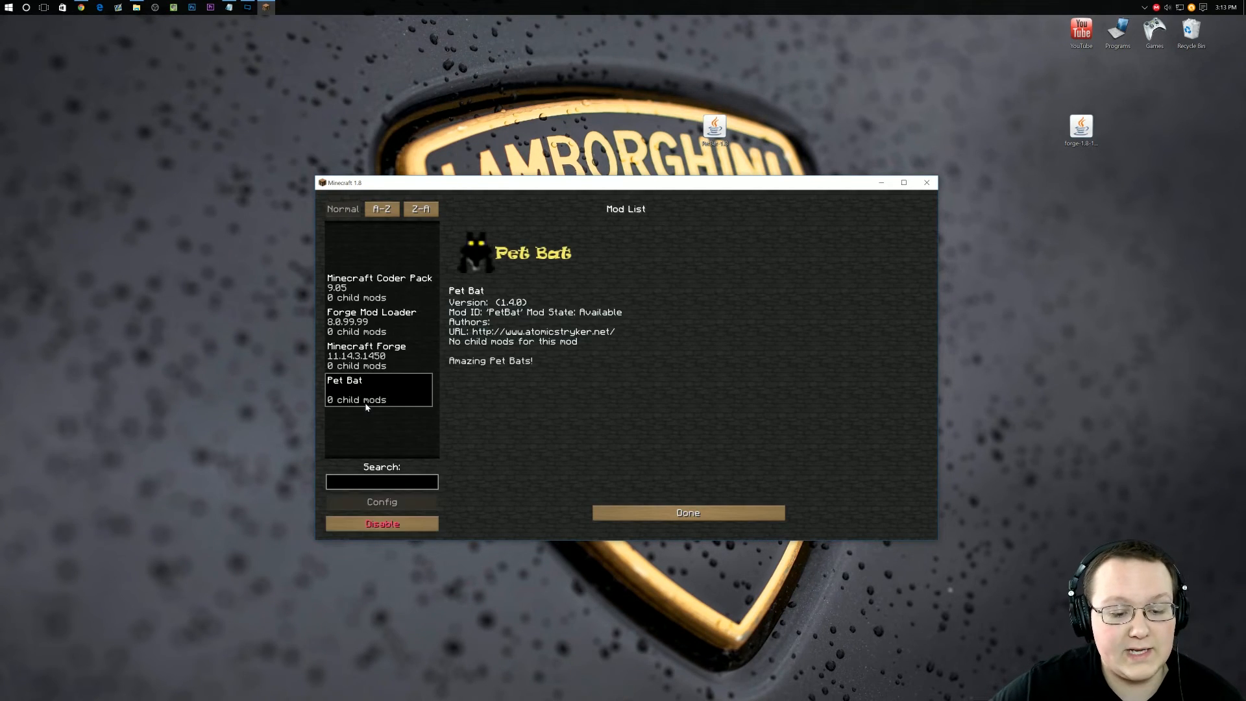
left_click(702, 514)
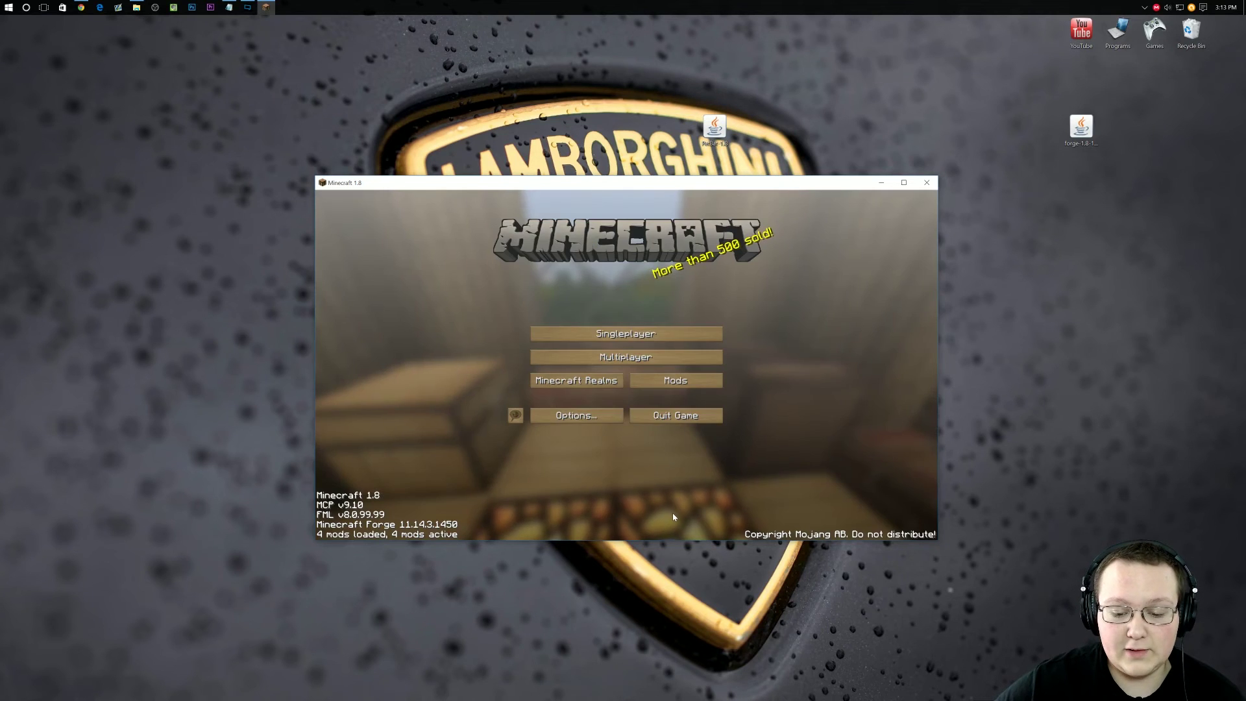
- Load a singleplayer world, accepting the missing-blocks and backup warnings
left_click(651, 330)
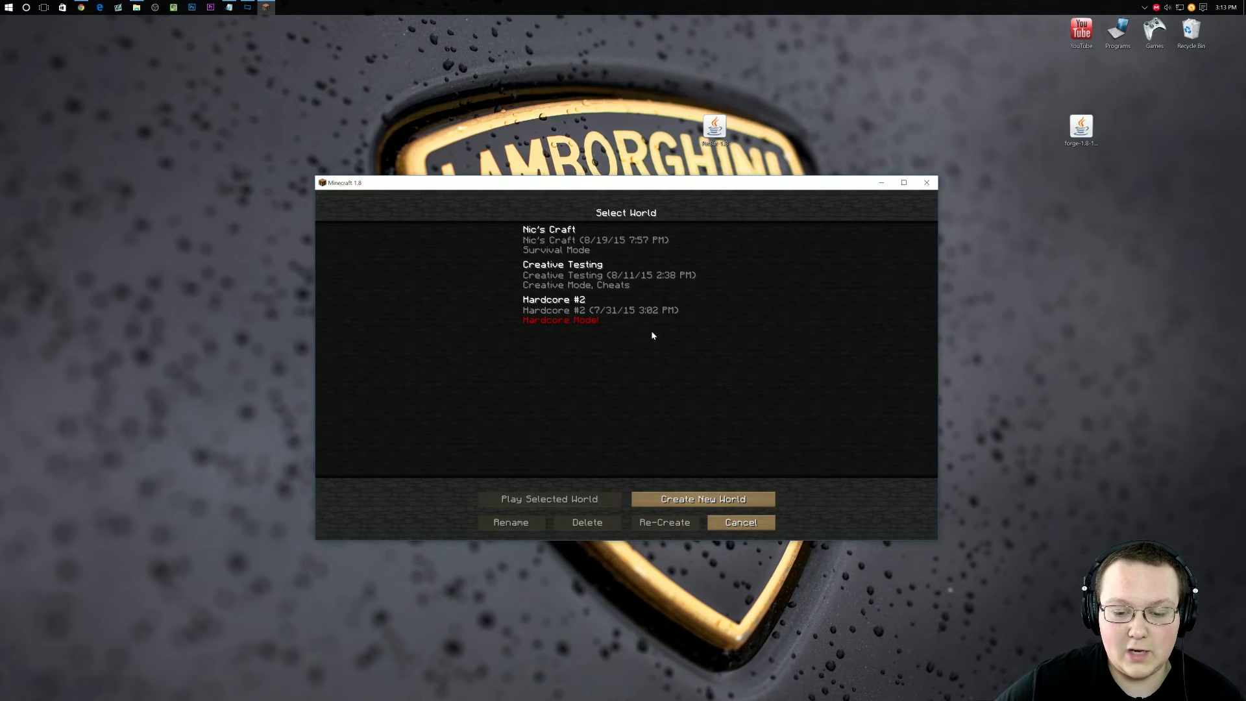
double_click(563, 283)
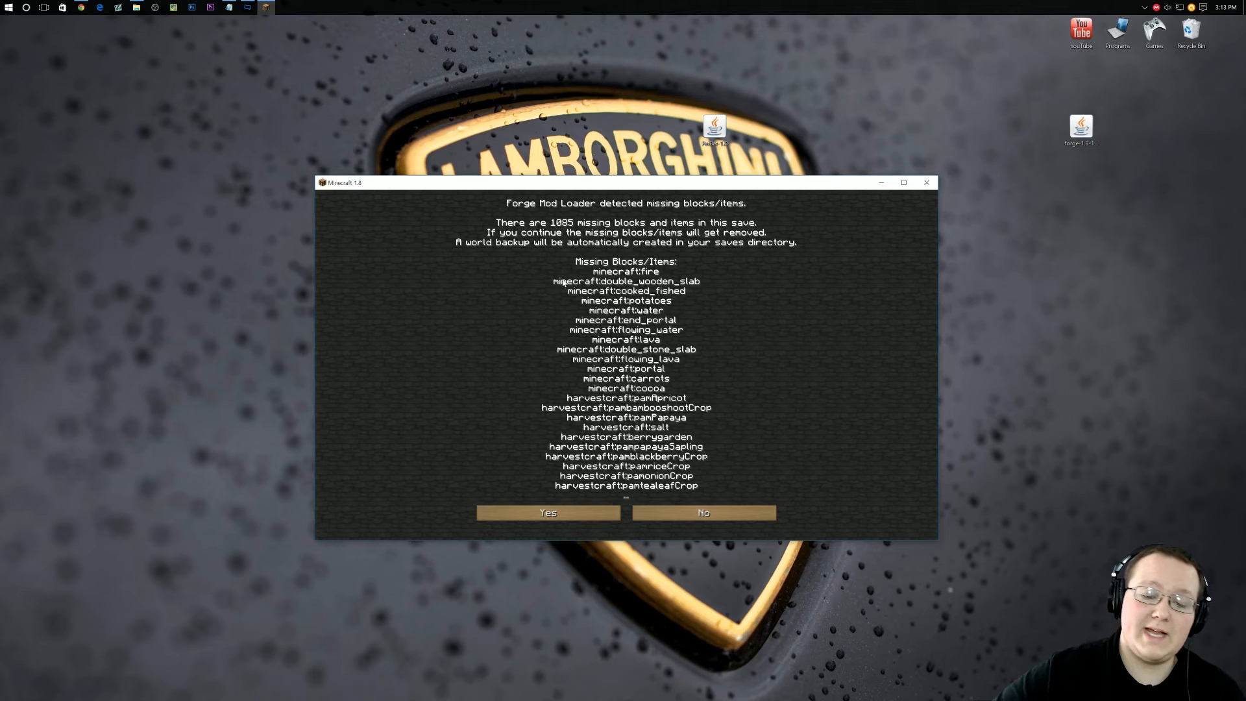
left_click(510, 514)
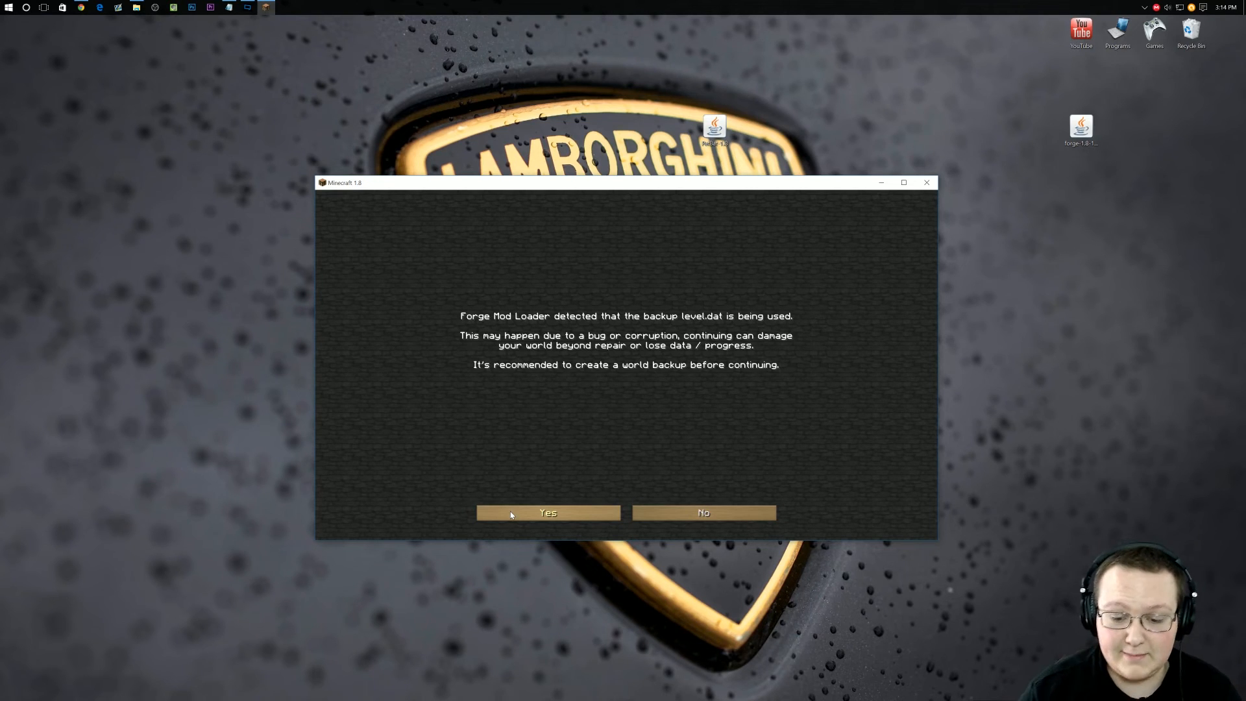
left_click(512, 517)
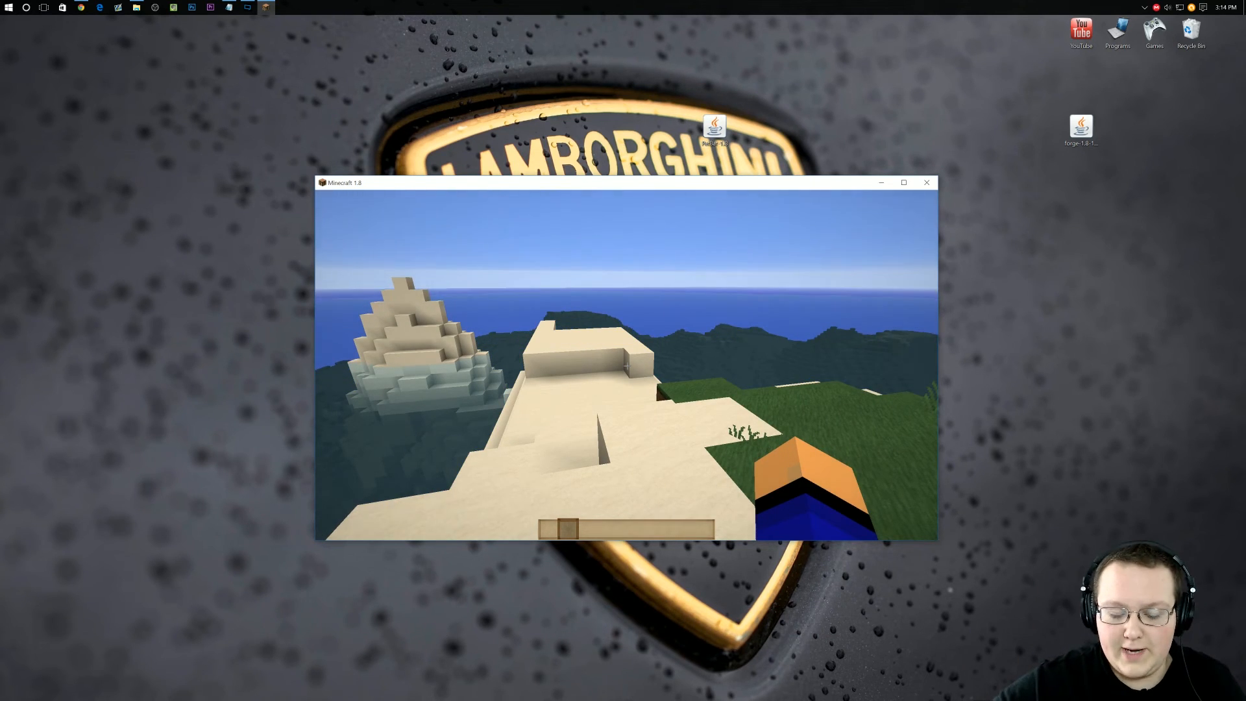
- Place the Pet Bat item from the creative search into hotbar slot 1, spawning Battus Genericus
key("e")
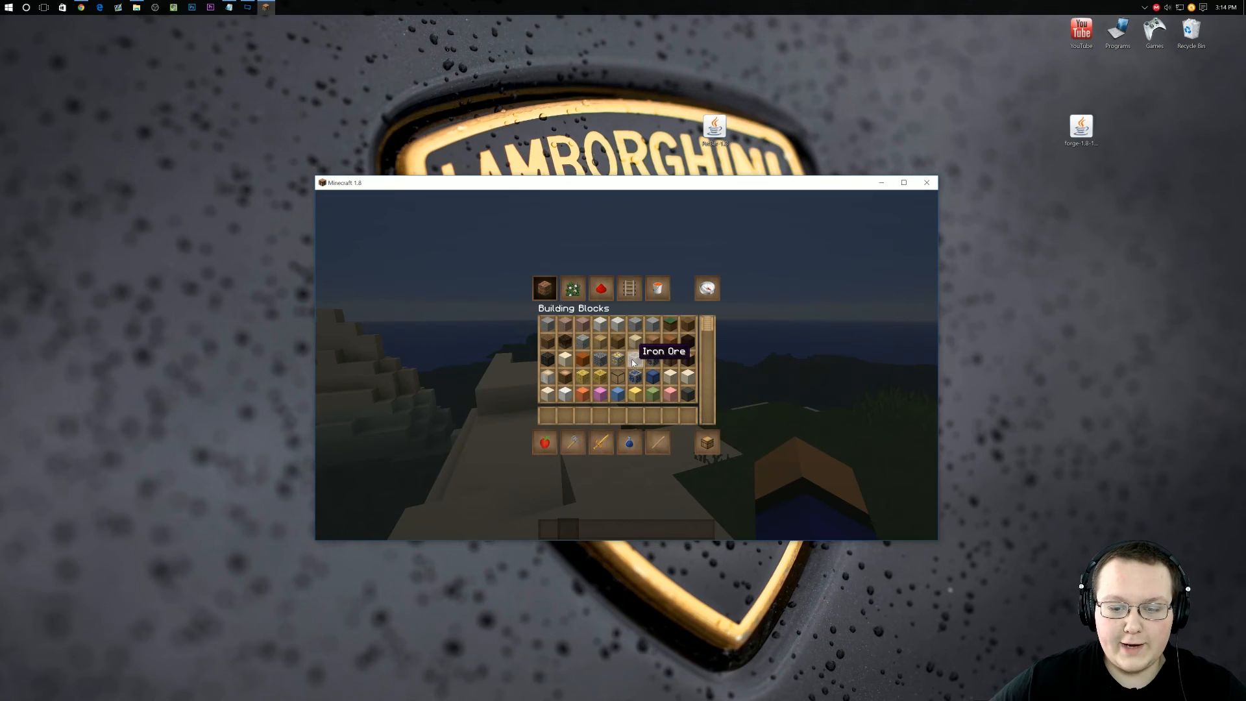
left_click(707, 288)
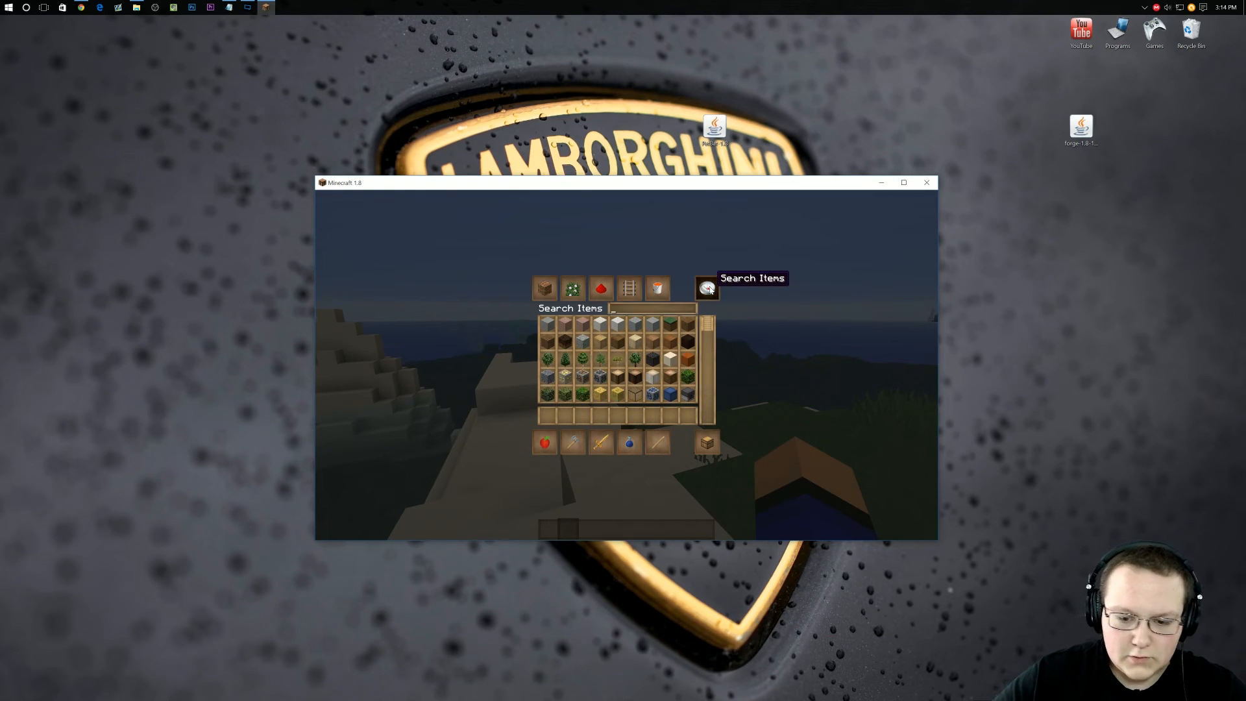
type("bat")
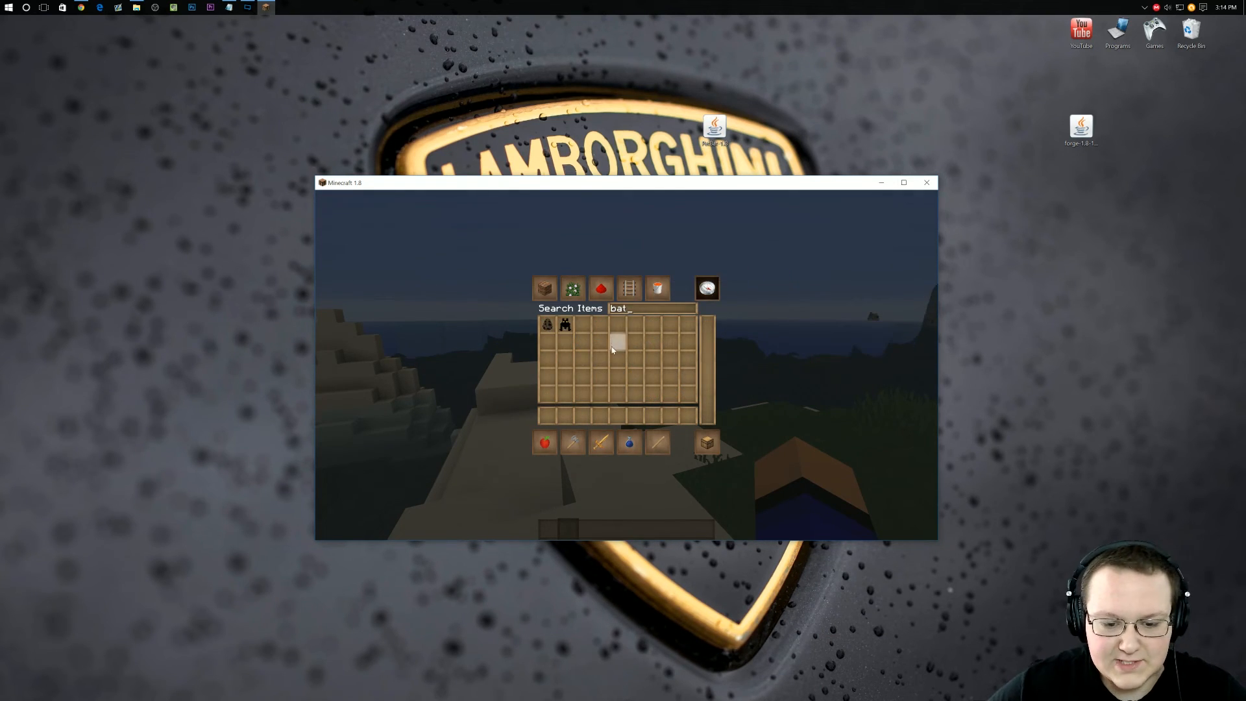
left_click(564, 331)
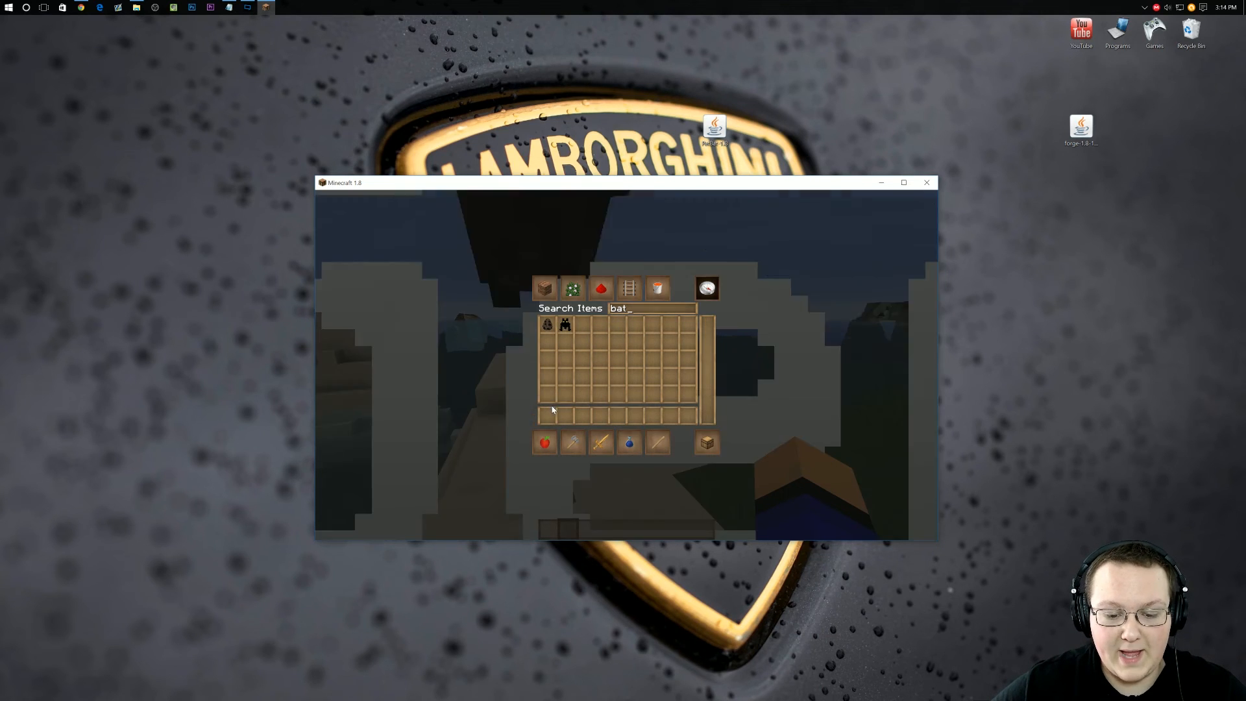
left_click(549, 415)
key("Escape")
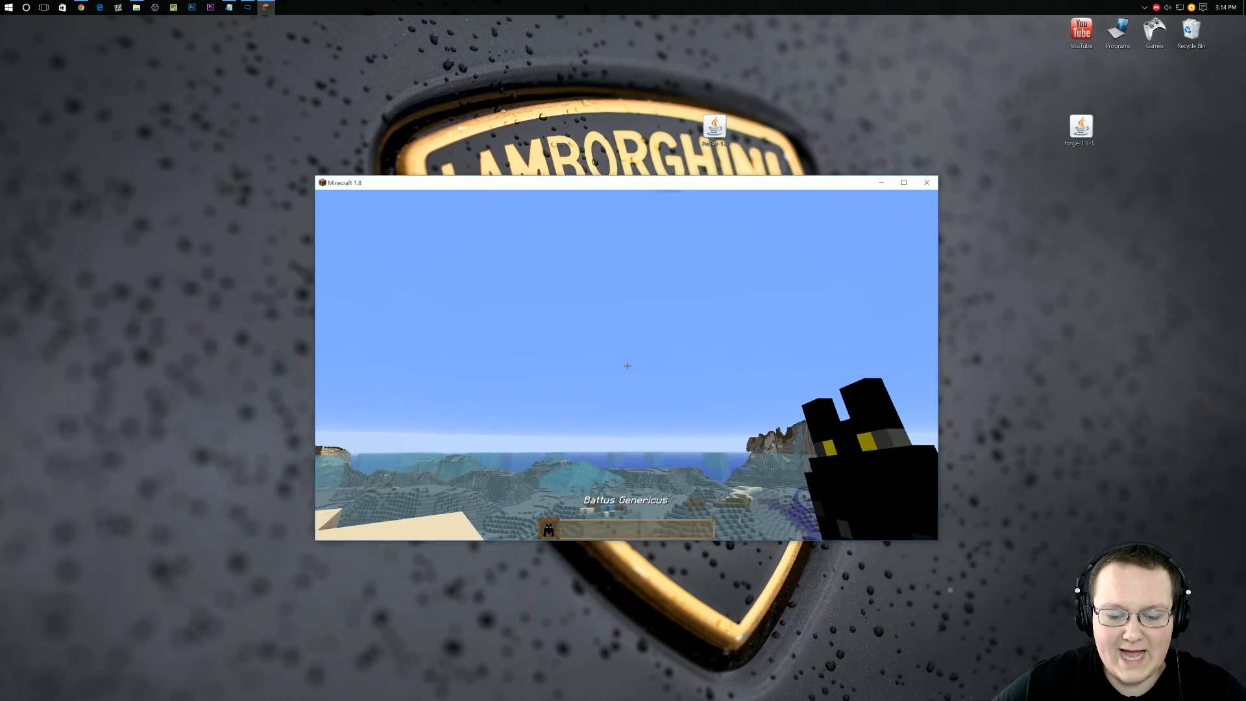
right_click(627, 365)
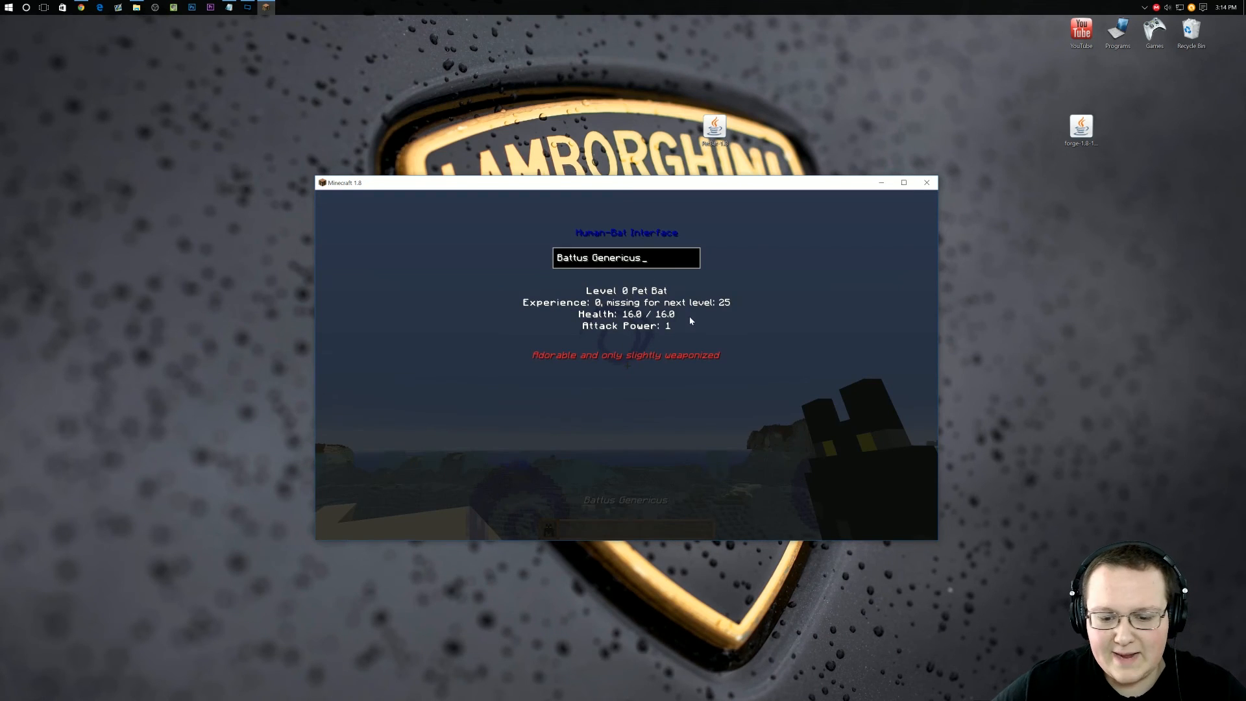
key("Escape")
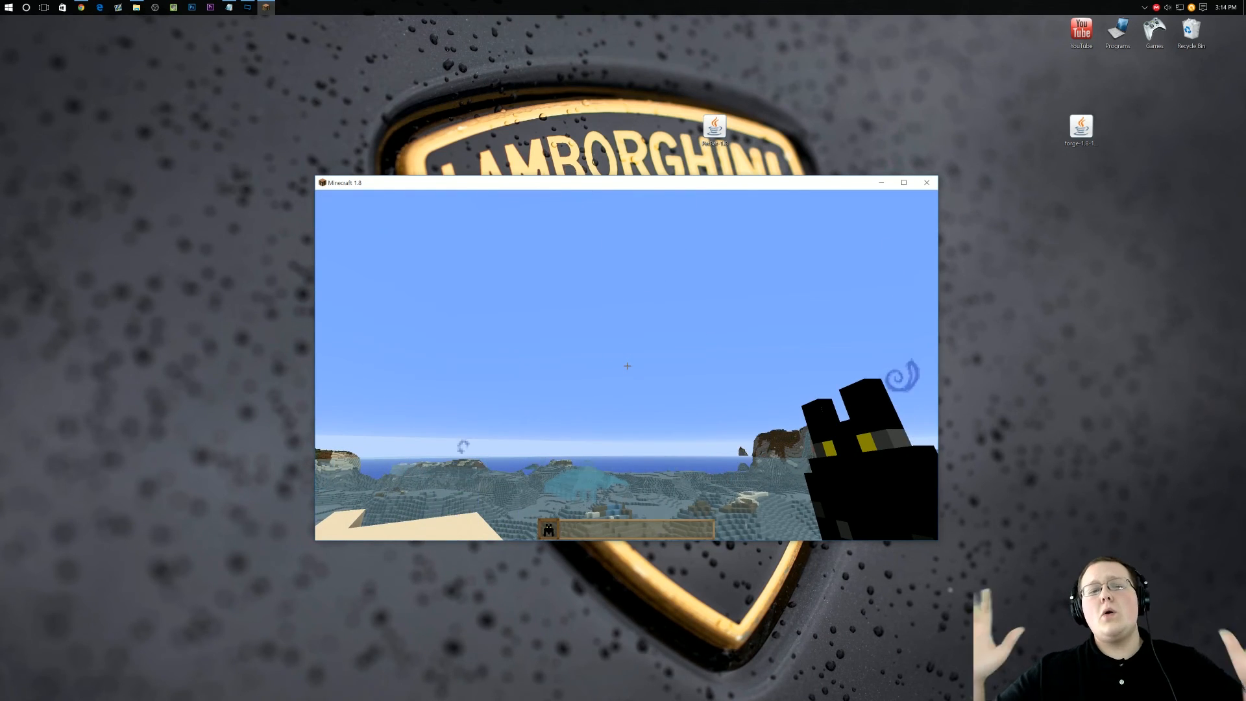